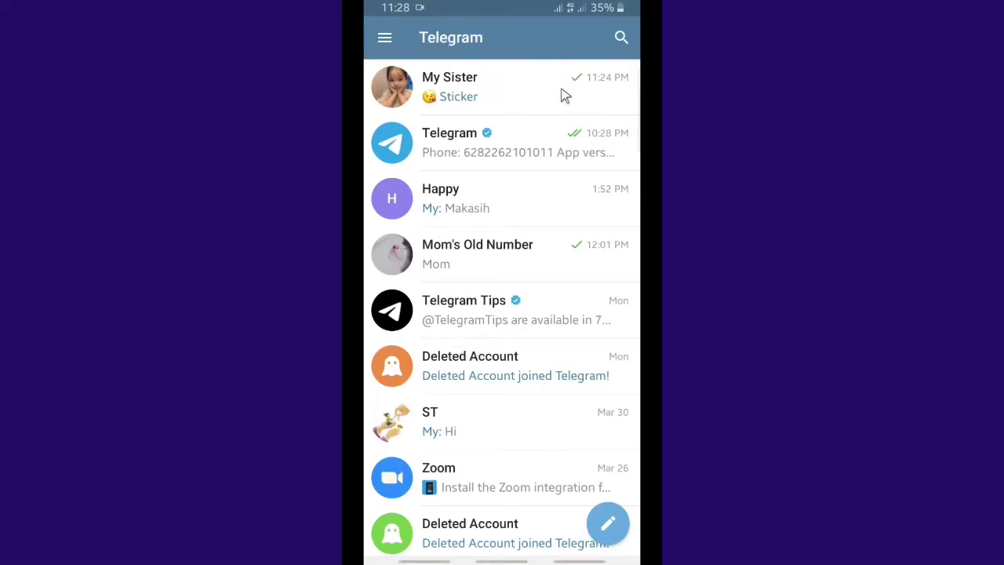
Open the My Sister chat and browse its sticker history, ending at the latest messages
{"action": "left_click", "coordinate": [506, 101]}
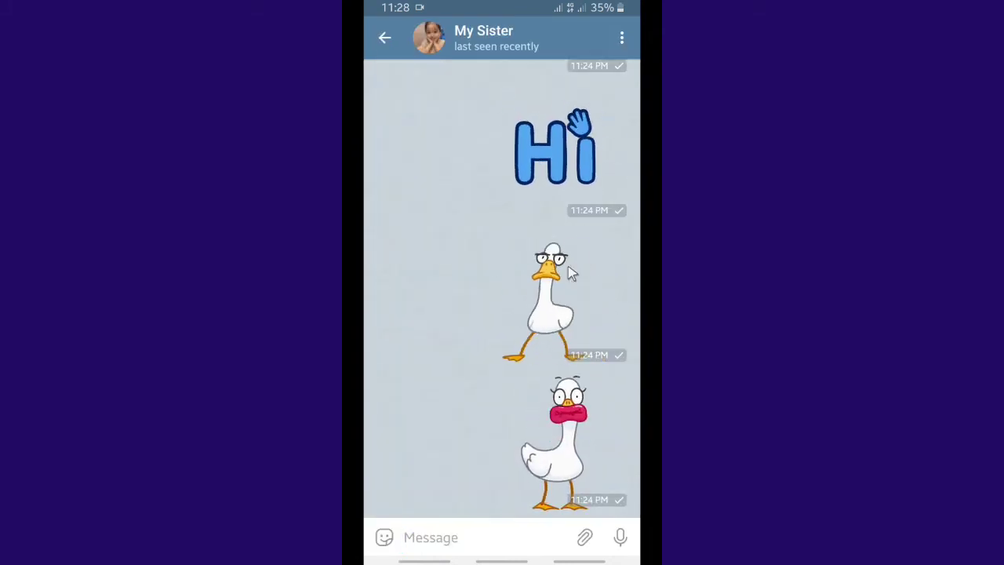
{"action": "scroll", "coordinate": [568, 282], "scroll_direction": "up", "scroll_amount": 3}
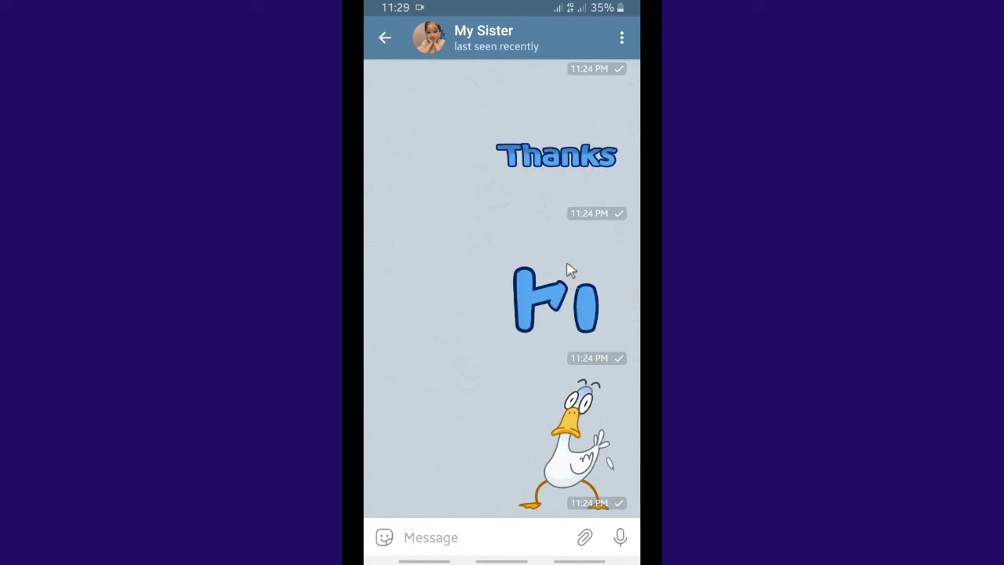
{"action": "scroll", "coordinate": [566, 261], "scroll_direction": "up", "scroll_amount": 2}
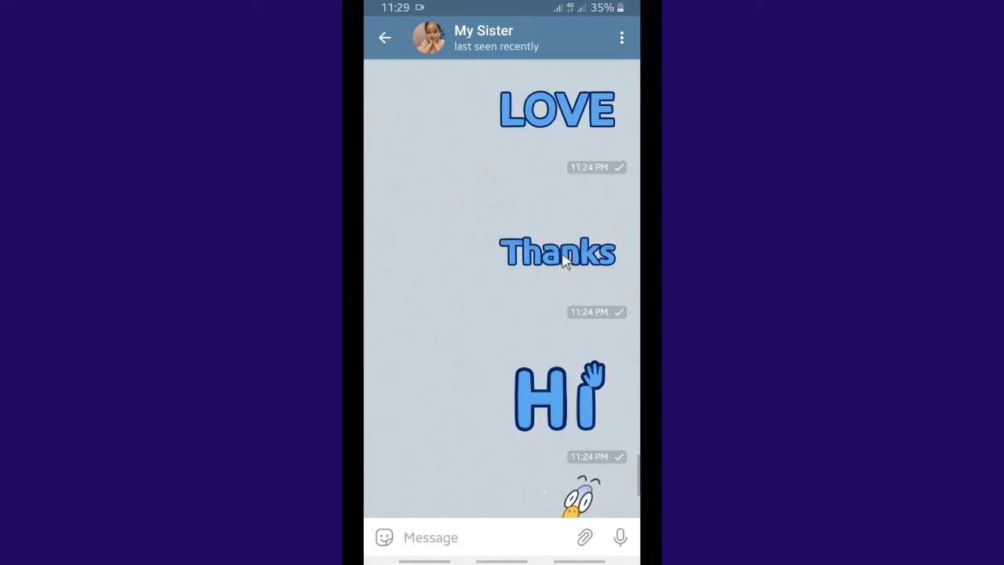
{"action": "scroll", "coordinate": [563, 257], "scroll_direction": "down", "scroll_amount": 2}
{"action": "scroll", "coordinate": [562, 254], "scroll_direction": "up", "scroll_amount": 8}
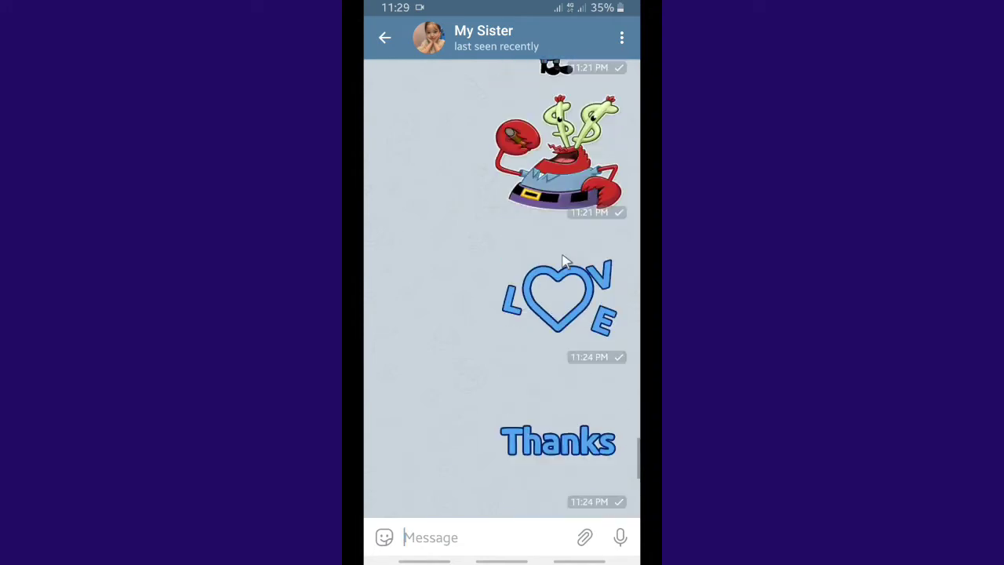
{"action": "scroll", "coordinate": [564, 261], "scroll_direction": "up", "scroll_amount": 10}
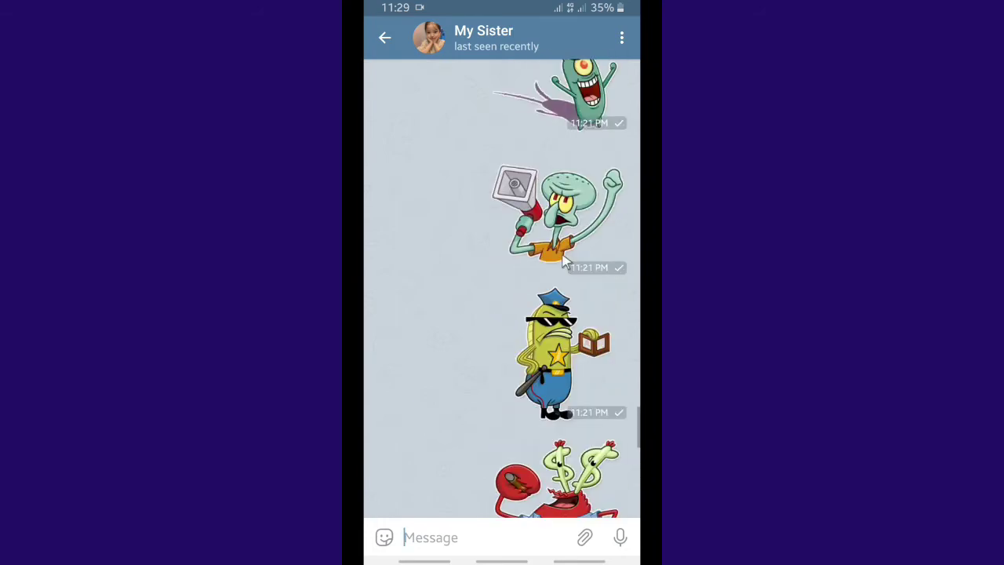
{"action": "scroll", "coordinate": [564, 262], "scroll_direction": "up", "scroll_amount": 5}
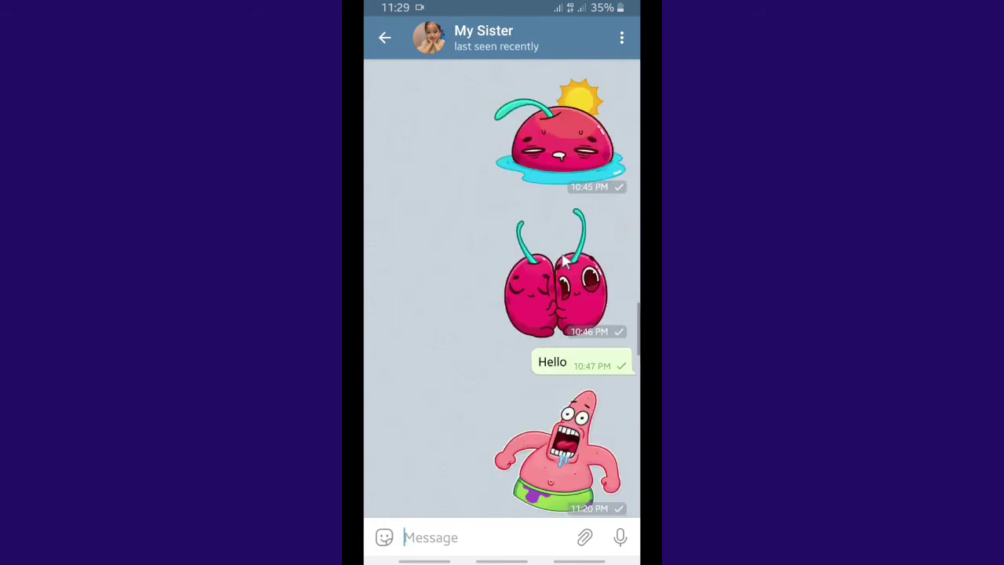
{"action": "scroll", "coordinate": [565, 261], "scroll_direction": "down", "scroll_amount": 15}
{"action": "scroll", "coordinate": [563, 263], "scroll_direction": "down", "scroll_amount": 10}
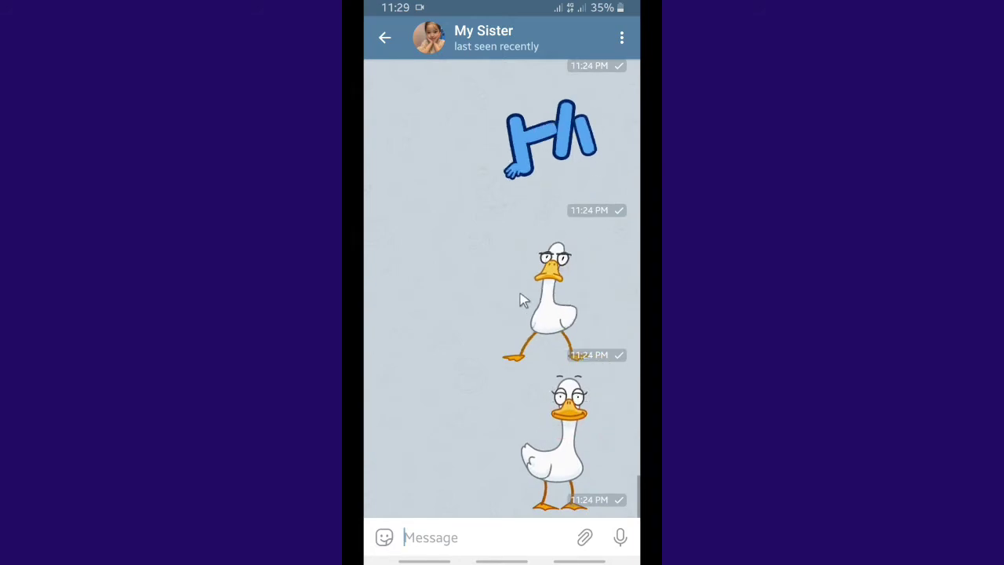
Draft the two-line message 'Hey yo.' / 'Meet me now.' and bring up its send options
{"action": "left_click", "coordinate": [427, 537]}
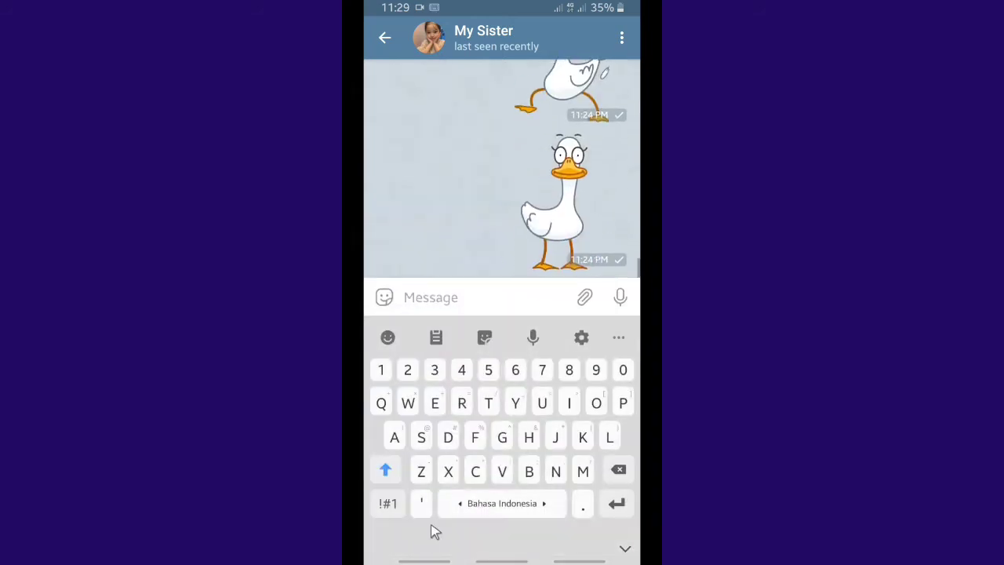
{"action": "left_click", "coordinate": [440, 301]}
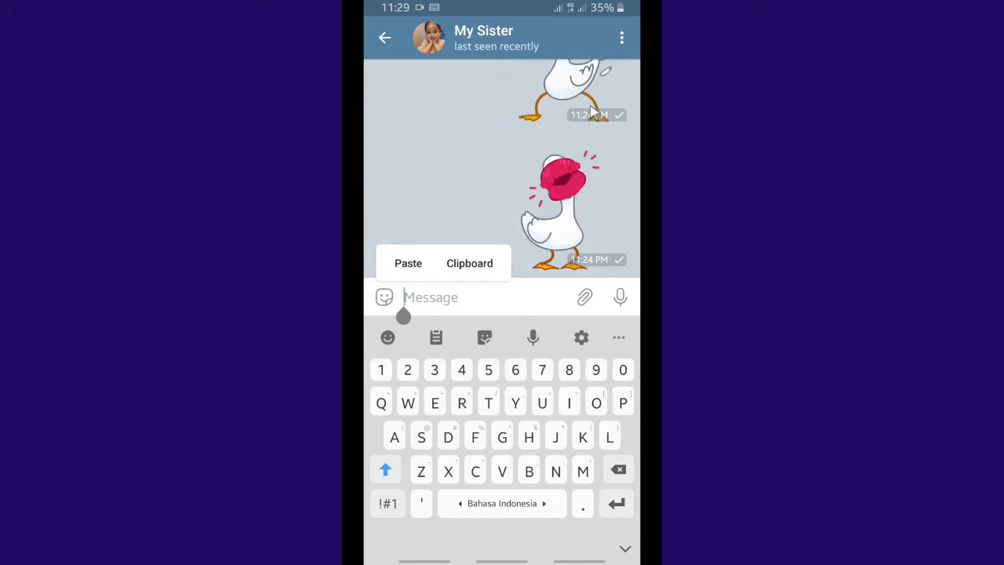
{"action": "type", "text": "Hey yo."}
{"action": "key", "text": "Return"}
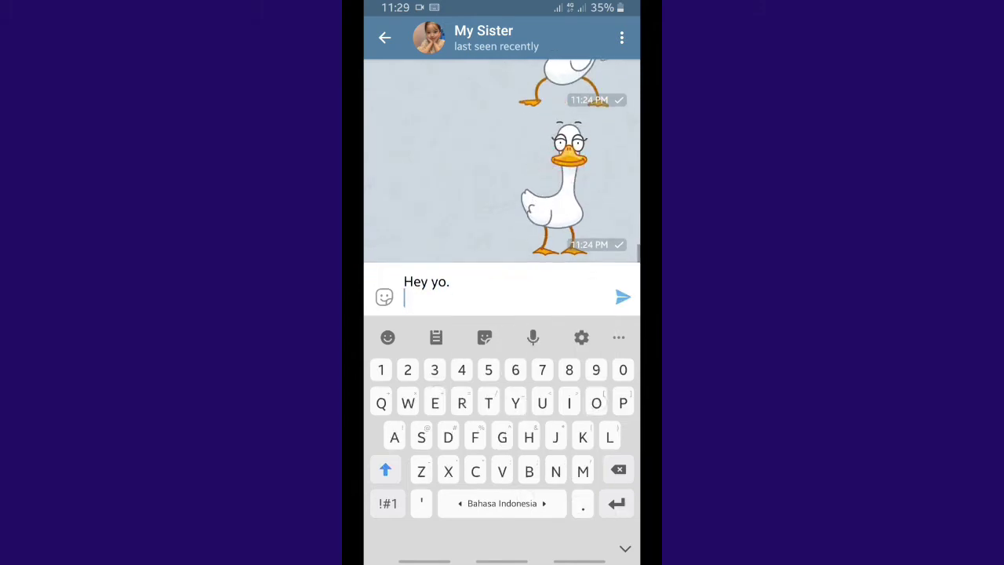
{"action": "type", "text": "Meet me"}
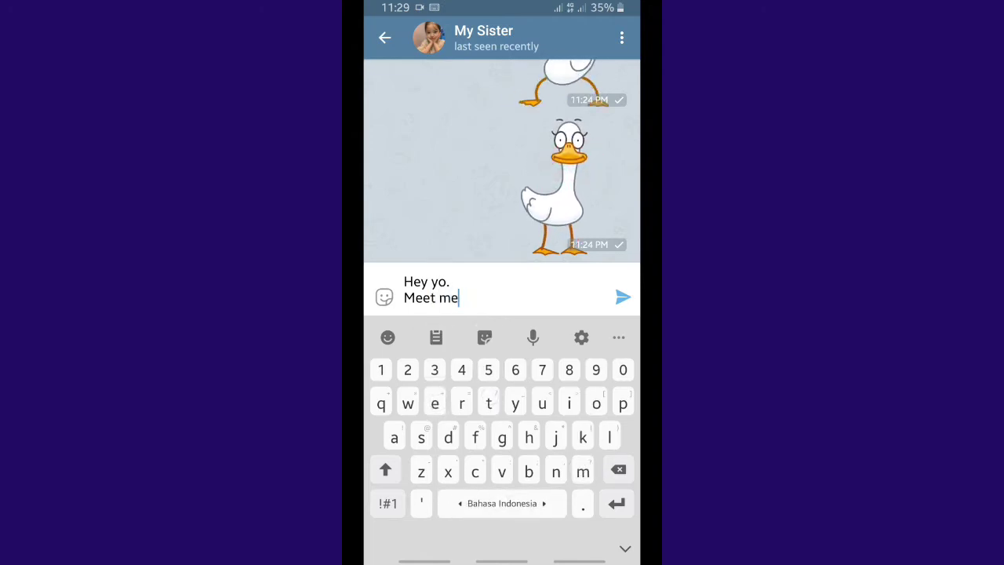
{"action": "type", "text": "now."}
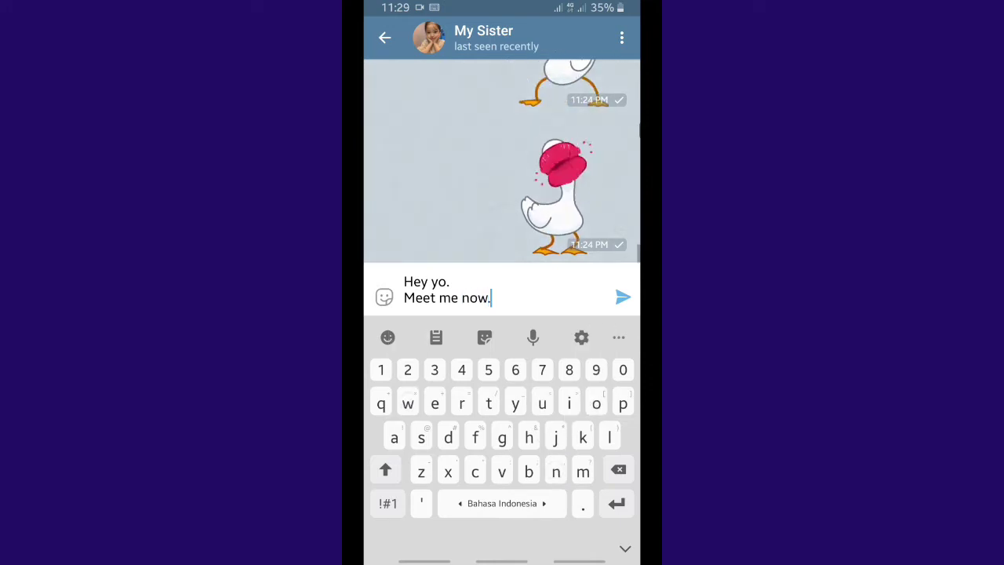
{"action": "left_click", "coordinate": [622, 298]}
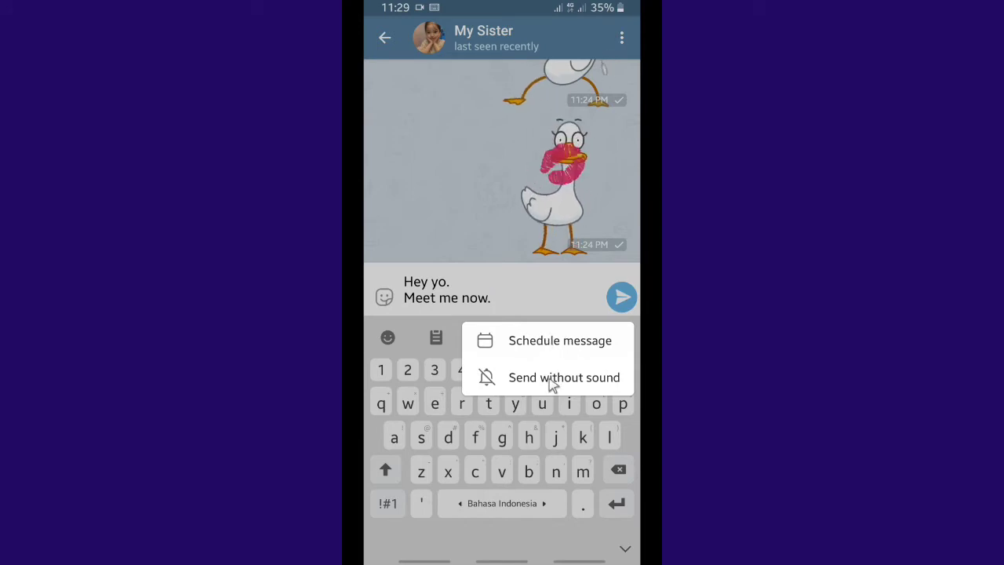
Schedule 'Hey yo. Meet me now.' for today at 23:31
{"action": "left_click", "coordinate": [545, 346]}
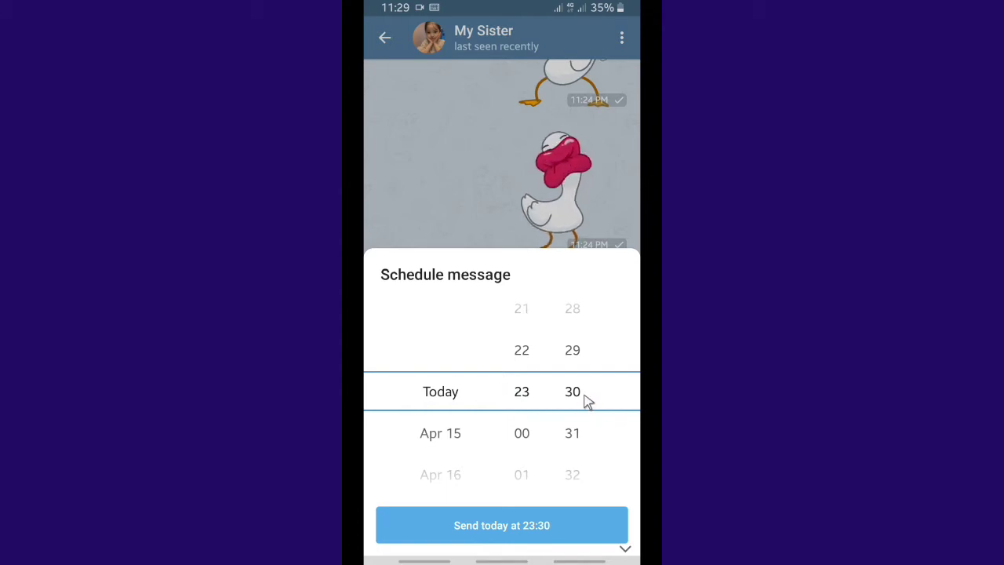
{"action": "left_click_drag", "start_coordinate": [572, 359], "coordinate": [578, 307]}
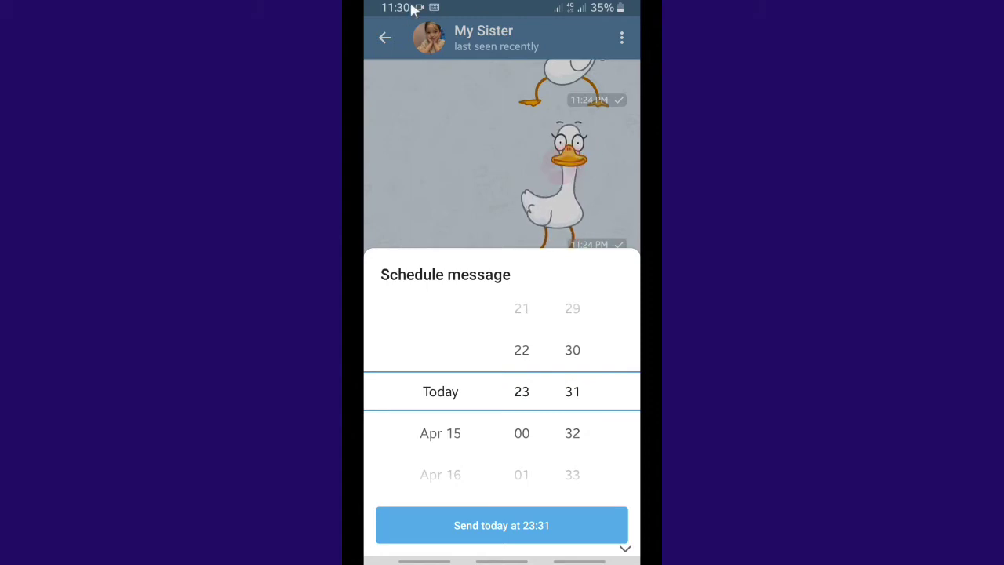
{"action": "left_click", "coordinate": [517, 526]}
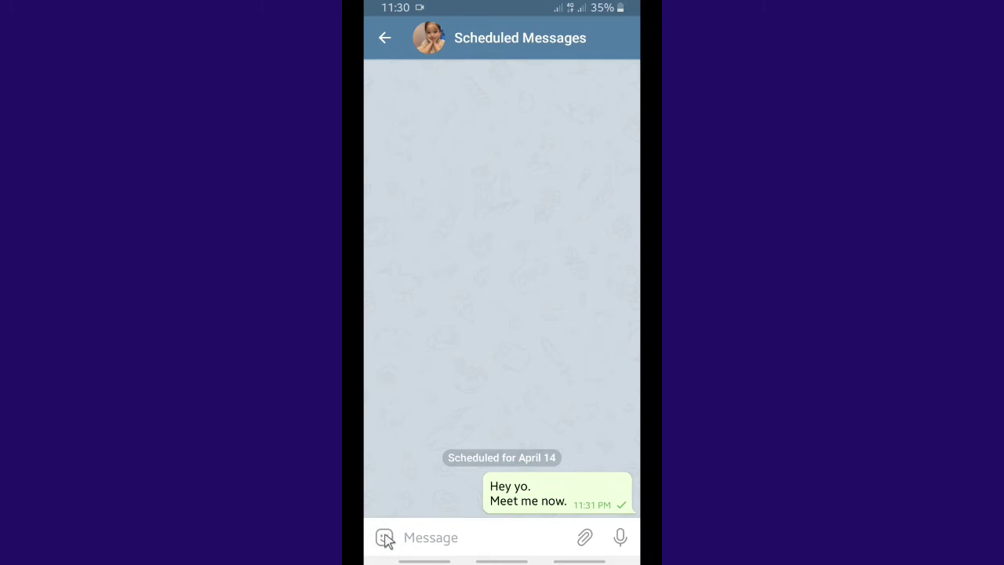
Check the Scheduled Messages list, then return to the chat with recent stickers showing
{"action": "left_click", "coordinate": [385, 39]}
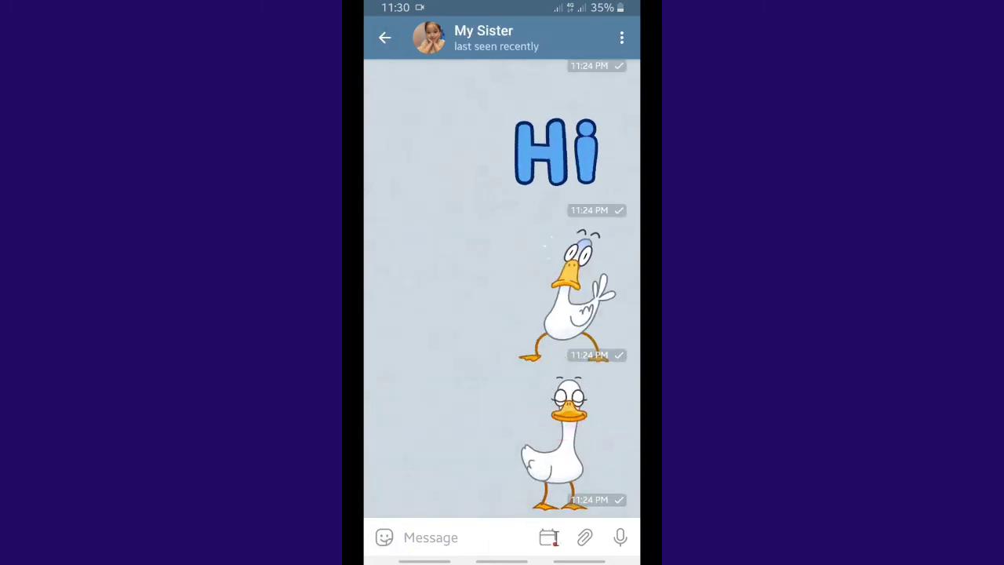
{"action": "left_click", "coordinate": [548, 538]}
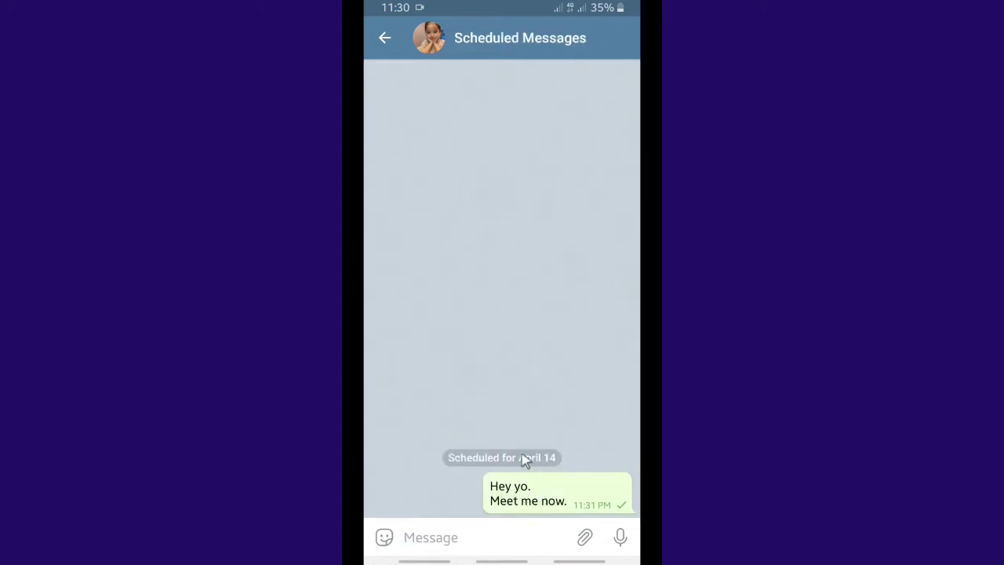
{"action": "left_click", "coordinate": [385, 41]}
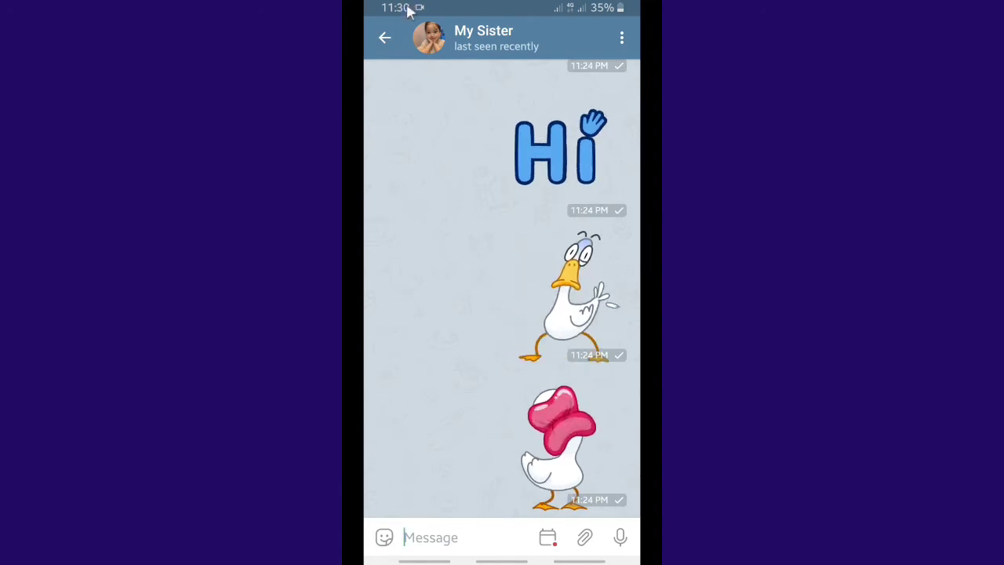
{"action": "left_click", "coordinate": [382, 539]}
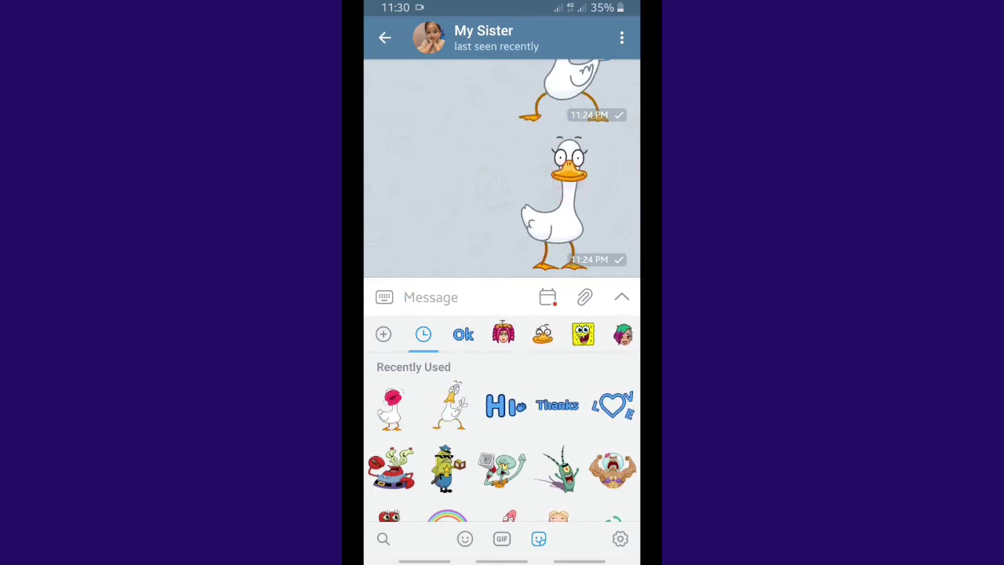
Schedule a Steamy Julia waving sticker for today at 23:31
{"action": "left_click", "coordinate": [504, 334]}
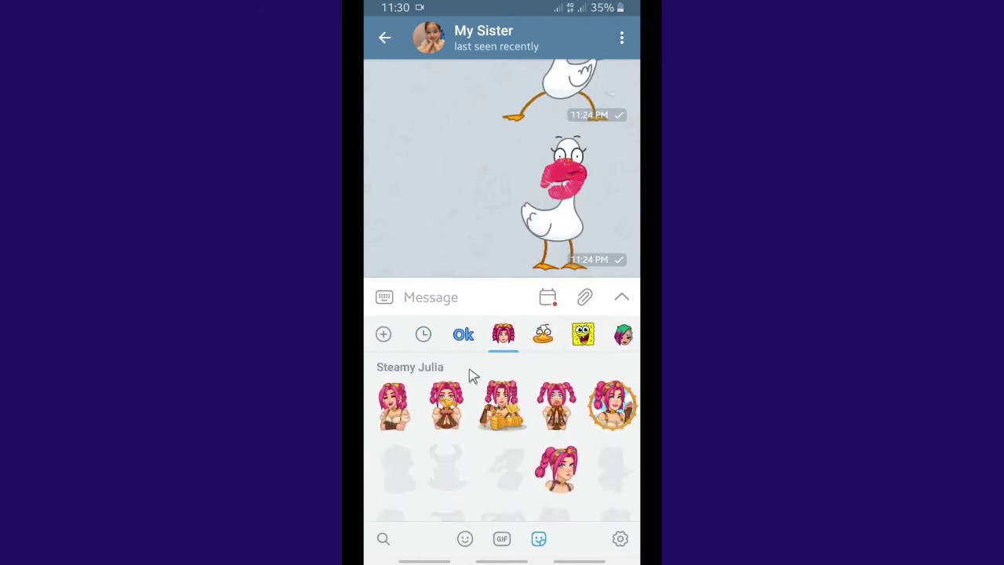
{"action": "left_click_drag", "start_coordinate": [396, 401], "coordinate": [603, 414]}
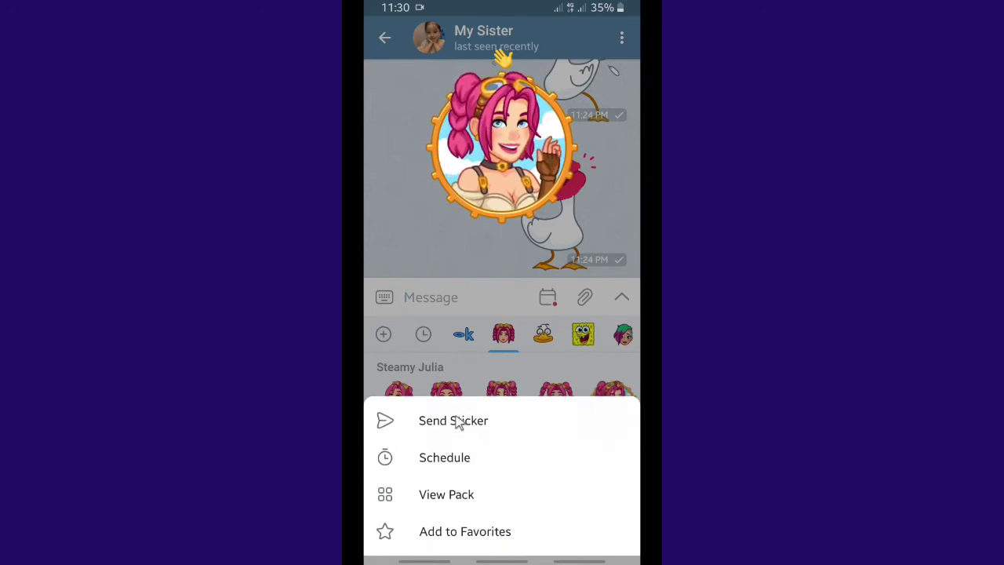
{"action": "left_click", "coordinate": [450, 461]}
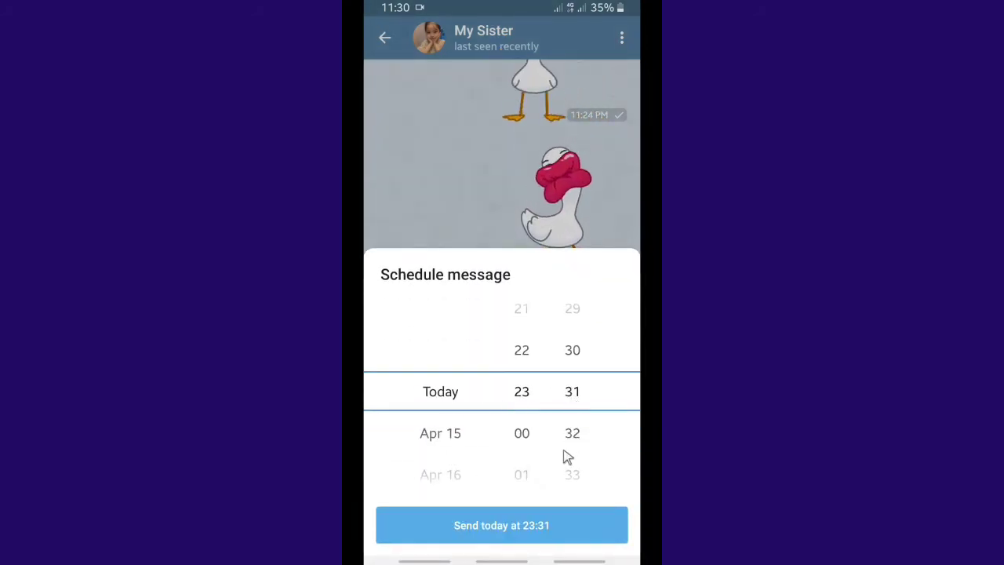
{"action": "left_click", "coordinate": [512, 531]}
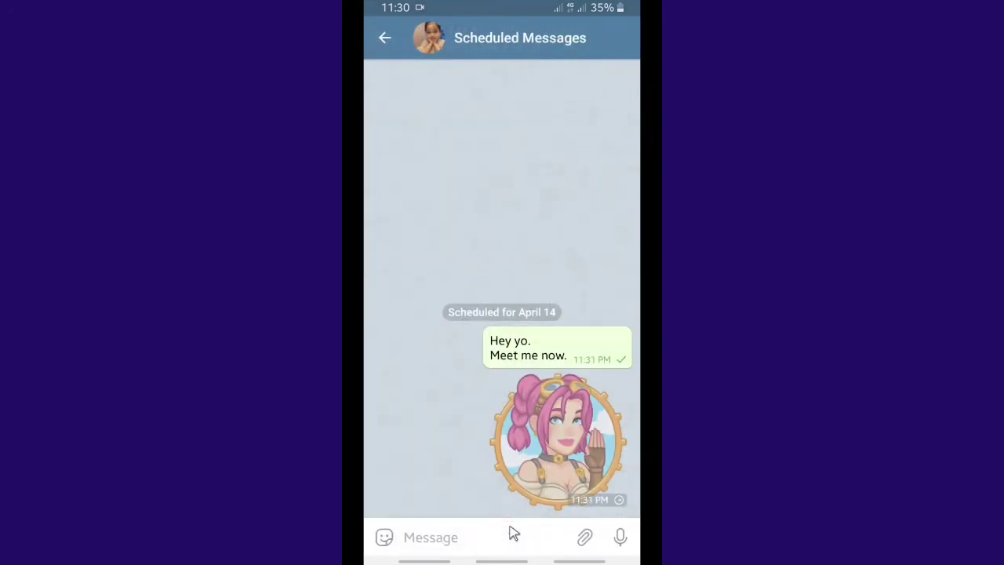
{"action": "left_click", "coordinate": [383, 40]}
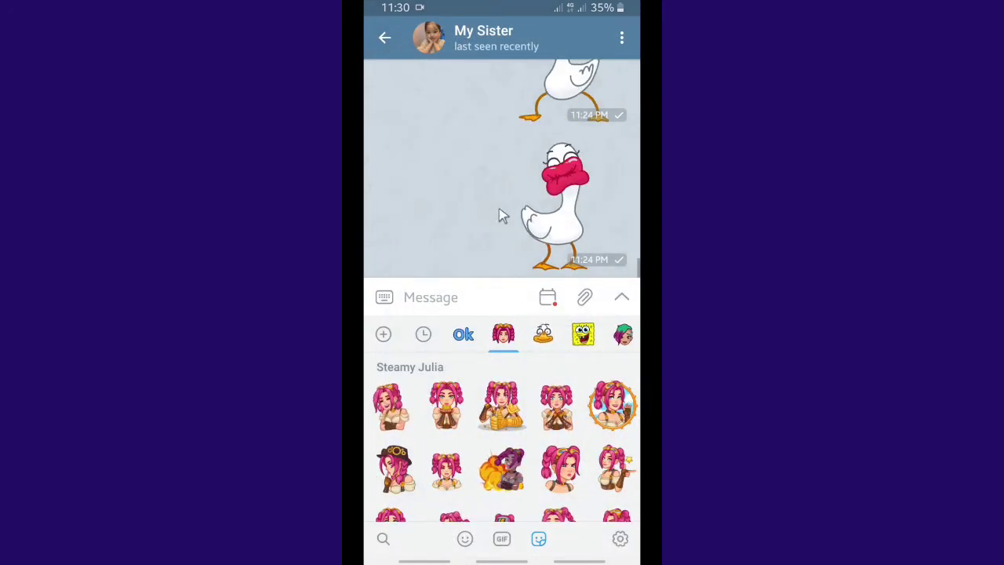
Browse the GIF panel and preview the cat GIF's send options
{"action": "left_click", "coordinate": [502, 543]}
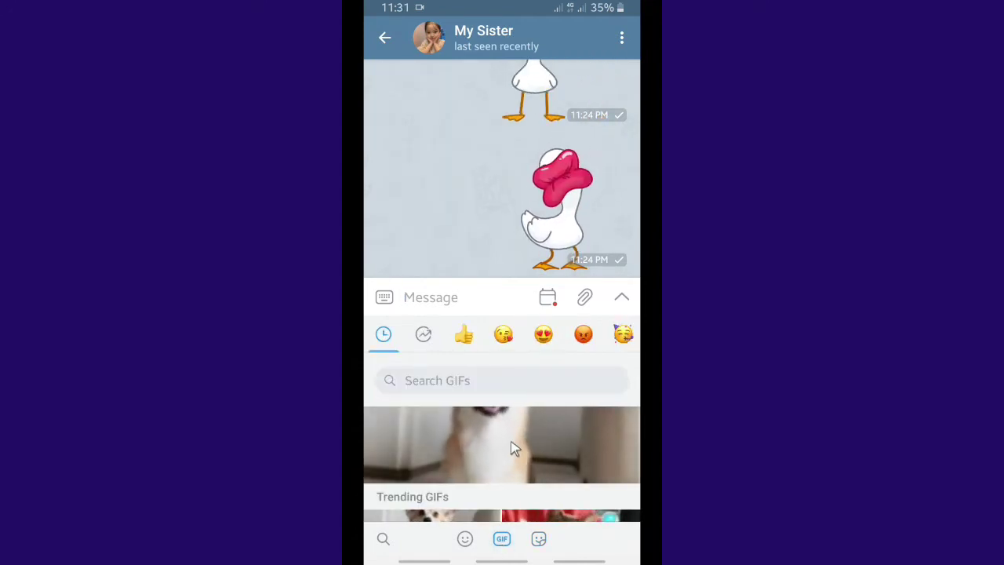
{"action": "scroll", "coordinate": [512, 448], "scroll_direction": "down", "scroll_amount": 4}
{"action": "left_click_drag", "start_coordinate": [562, 408], "coordinate": [453, 457]}
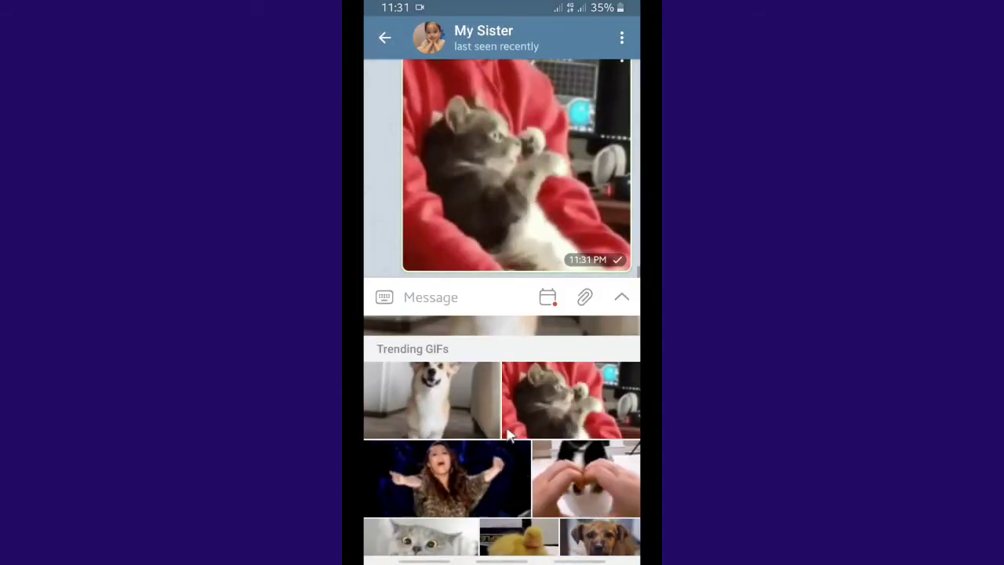
{"action": "left_click", "coordinate": [539, 298]}
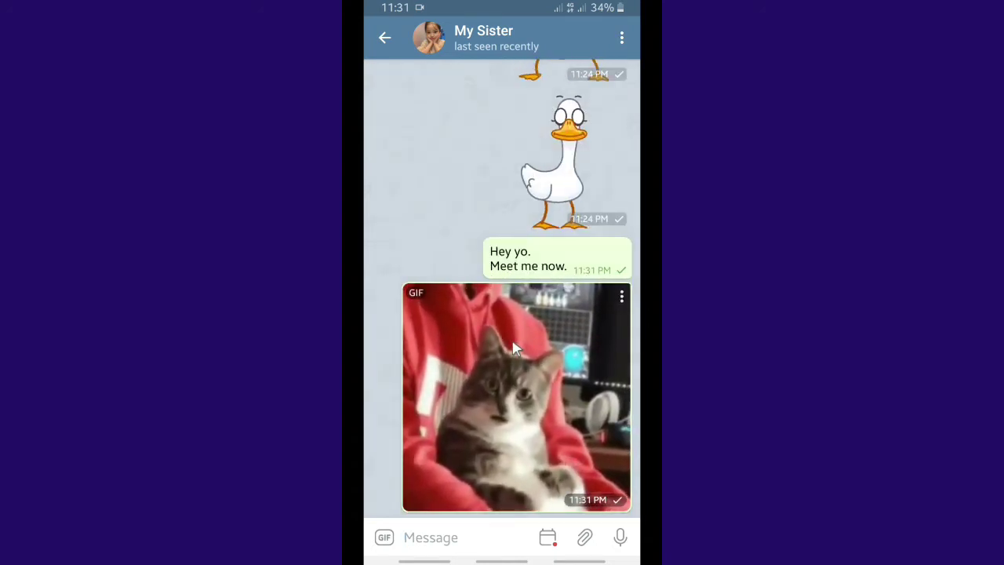
Delete the cat GIF for both sides and check the remaining scheduled messages
{"action": "left_click", "coordinate": [514, 349]}
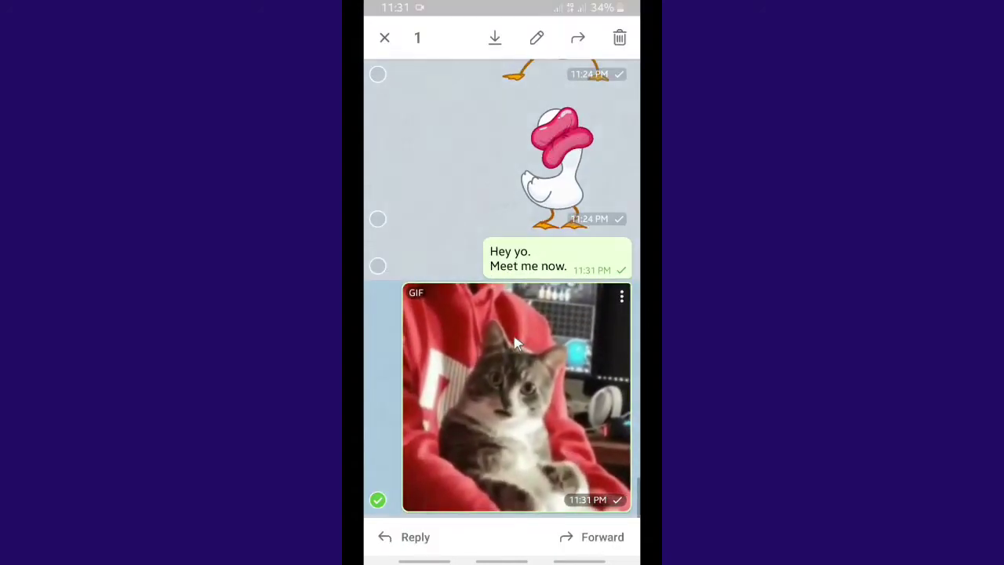
{"action": "left_click", "coordinate": [621, 38]}
{"action": "left_click", "coordinate": [446, 306]}
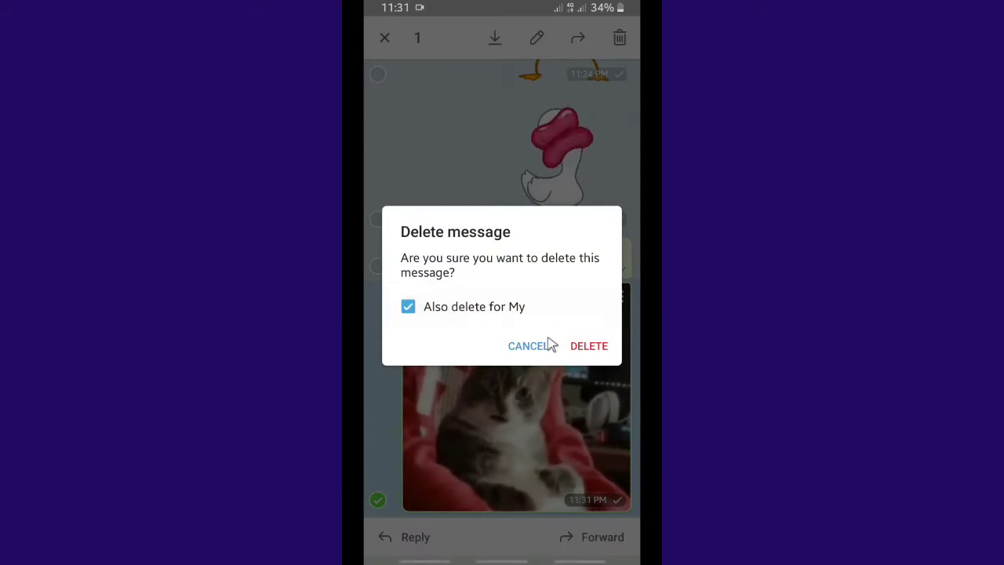
{"action": "left_click", "coordinate": [589, 346]}
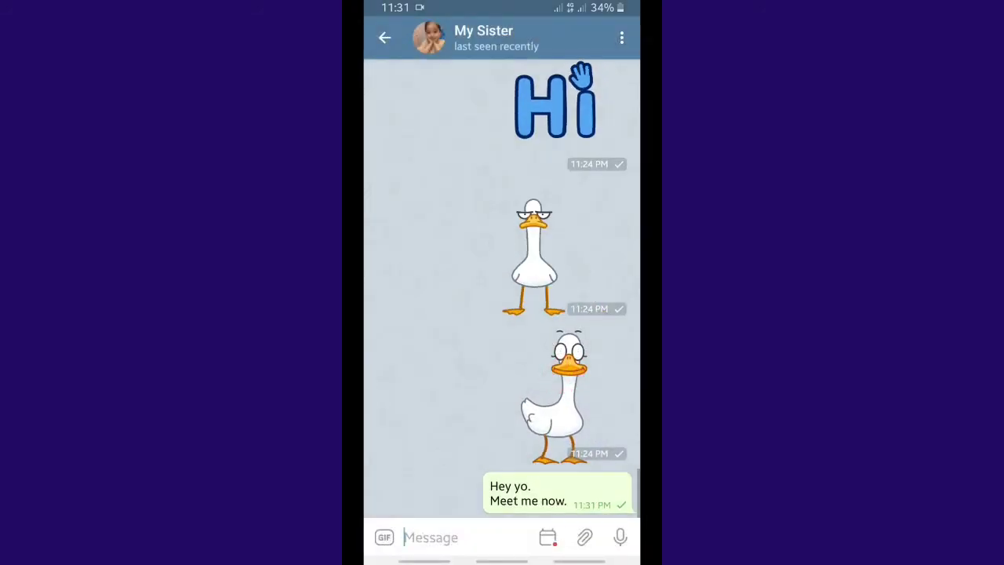
{"action": "left_click", "coordinate": [547, 538]}
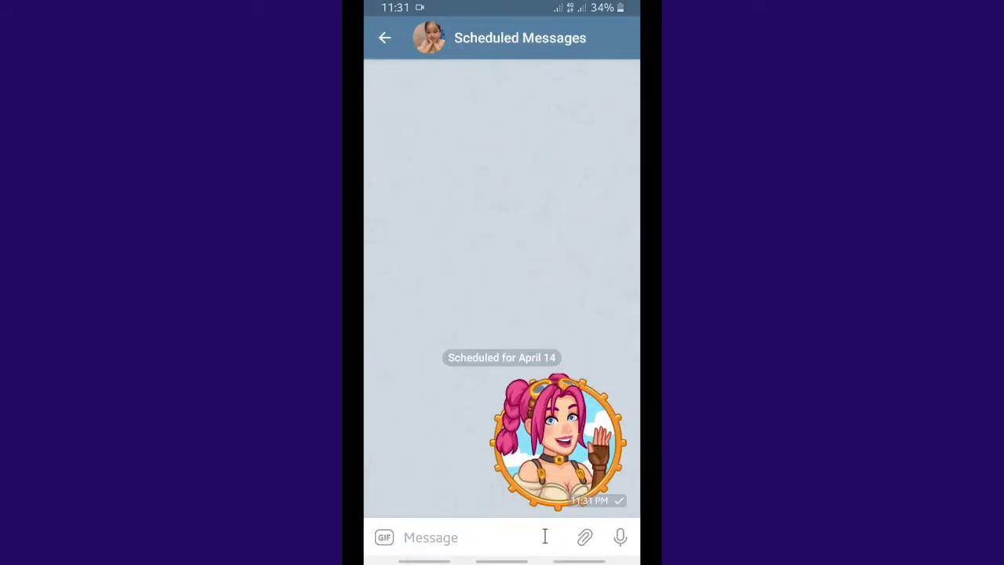
{"action": "right_click", "coordinate": [462, 392]}
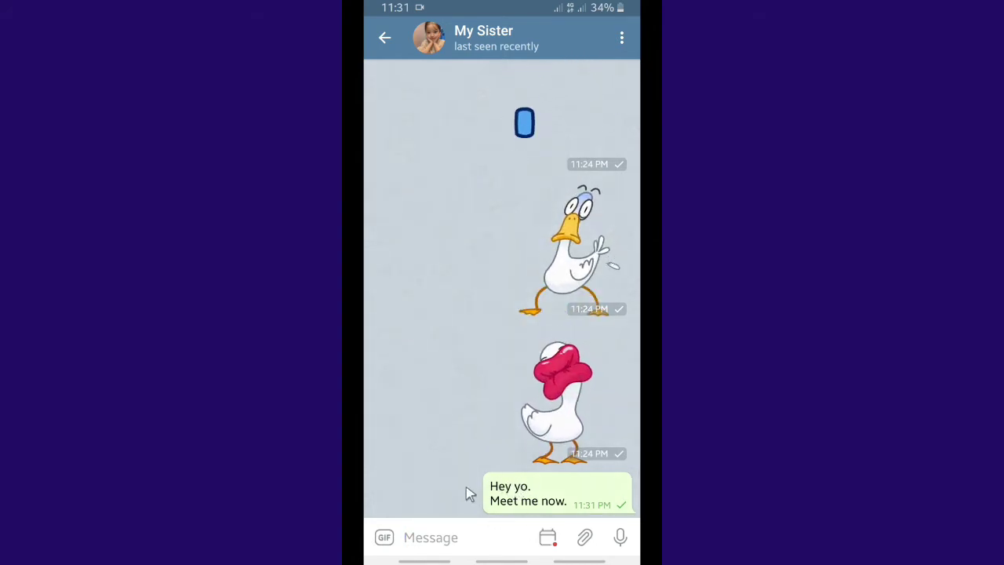
Schedule the corgi GIF for today at 23:32
{"action": "left_click", "coordinate": [386, 538]}
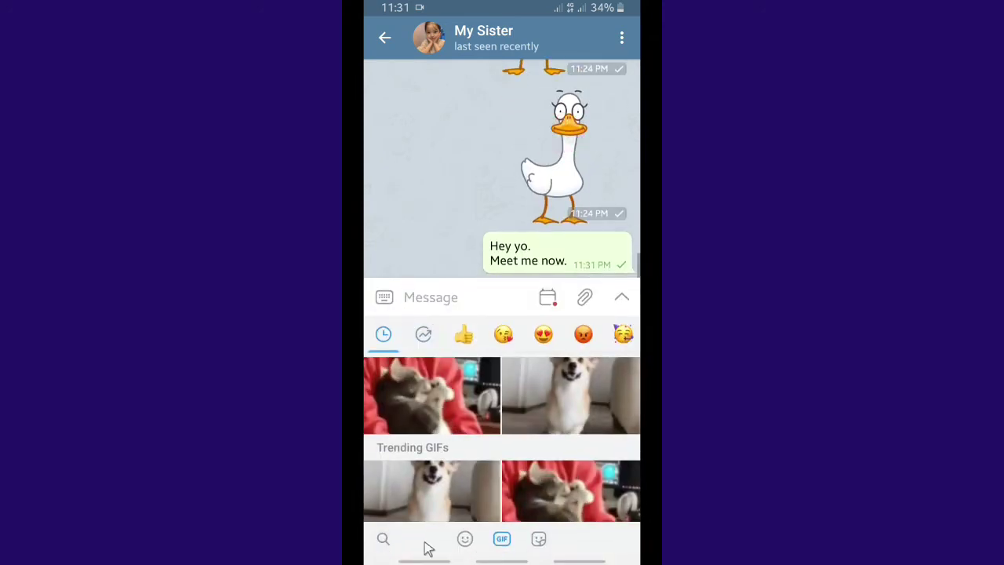
{"action": "left_click_drag", "start_coordinate": [463, 499], "coordinate": [464, 497]}
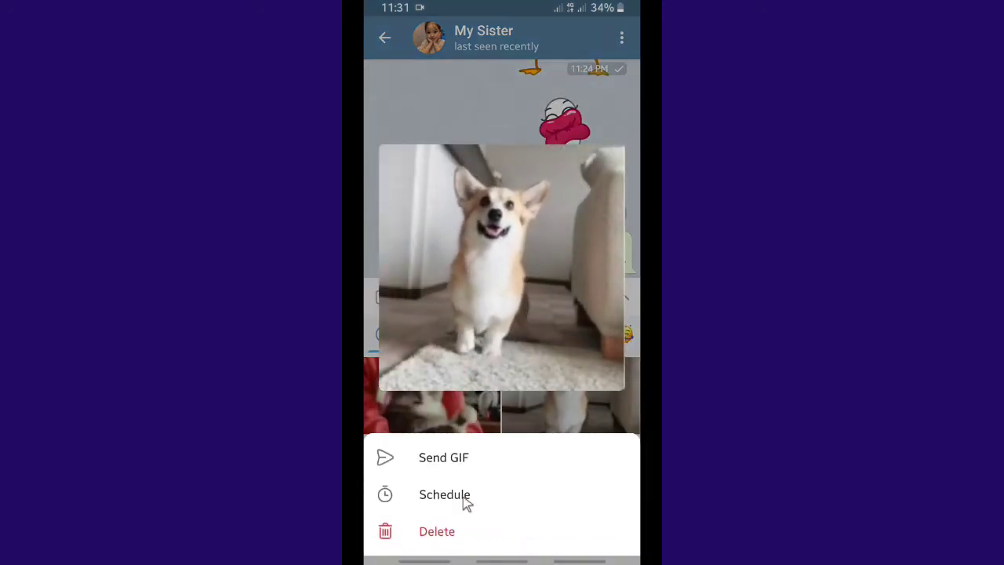
{"action": "left_click", "coordinate": [464, 502]}
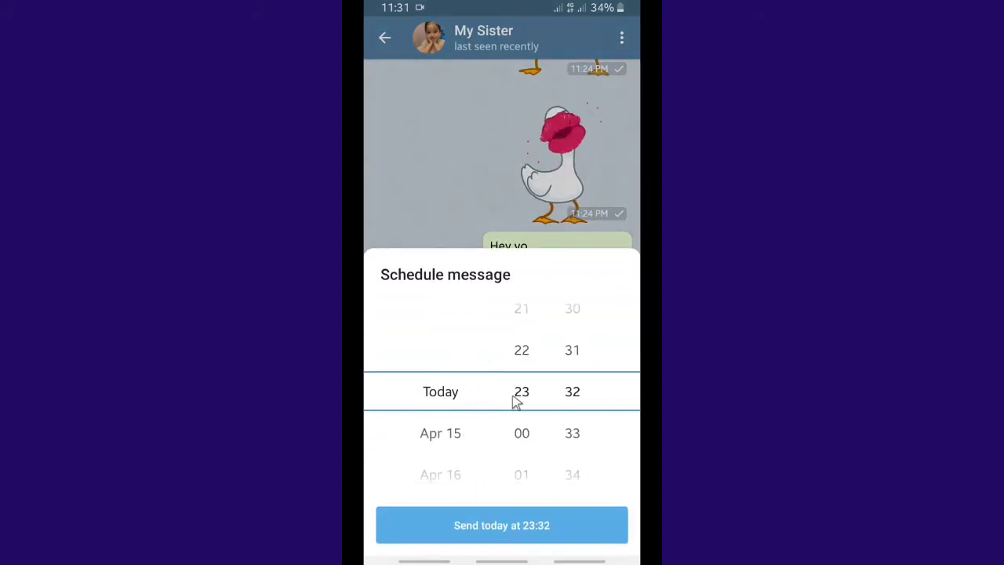
{"action": "left_click", "coordinate": [527, 524]}
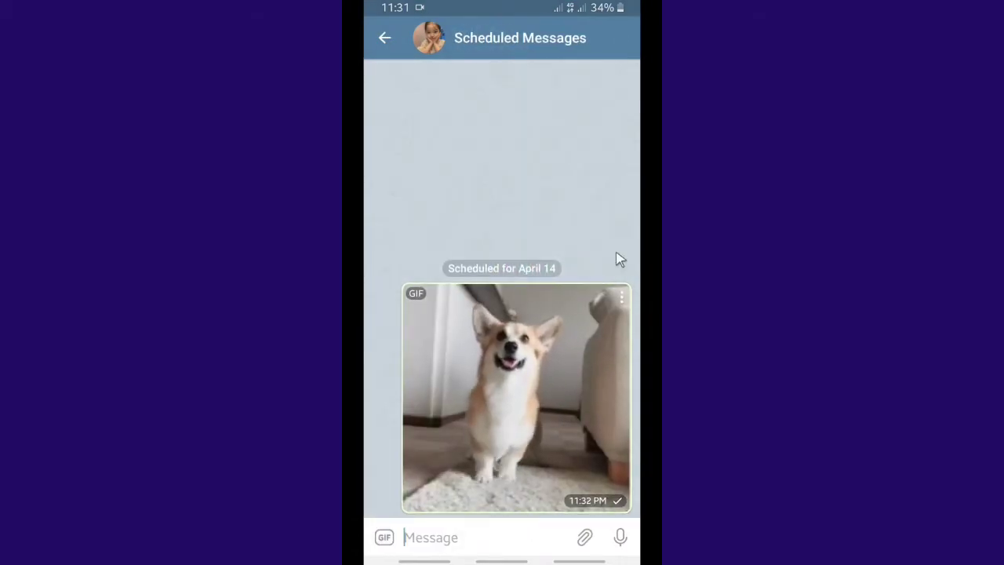
{"action": "right_click", "coordinate": [554, 176]}
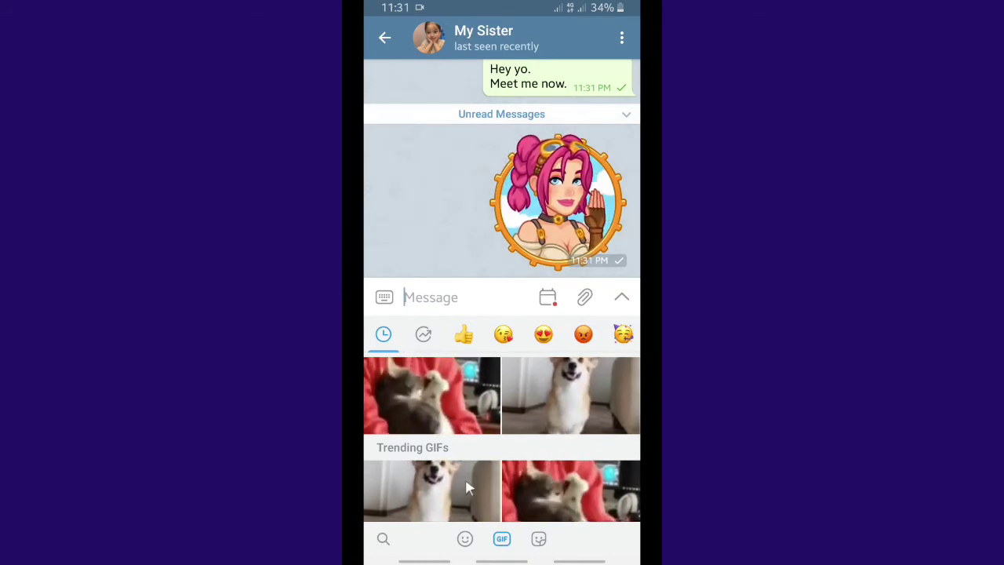
Compose a message of red heart, grinning and OK-hand emojis
{"action": "left_click", "coordinate": [465, 540]}
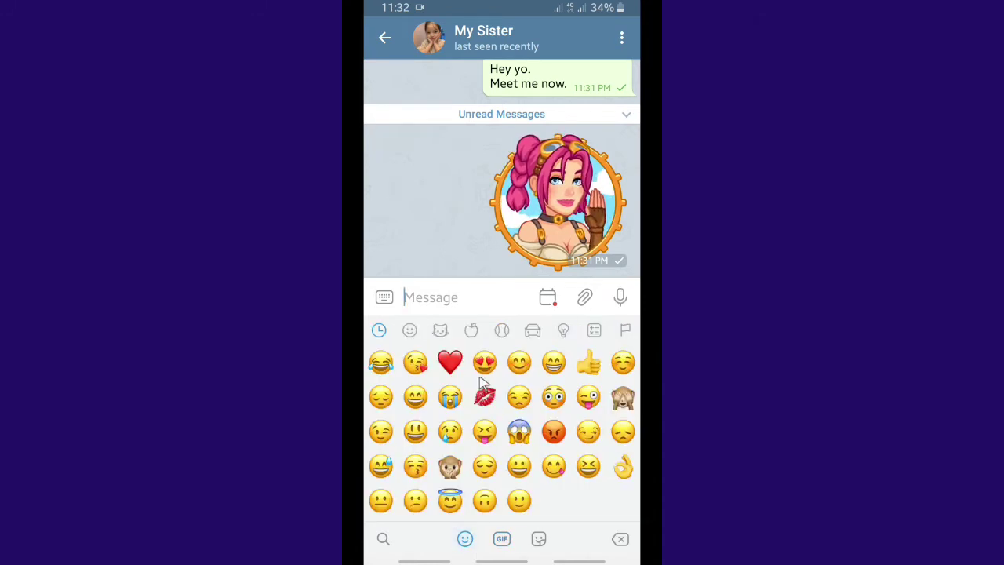
{"action": "left_click", "coordinate": [450, 361]}
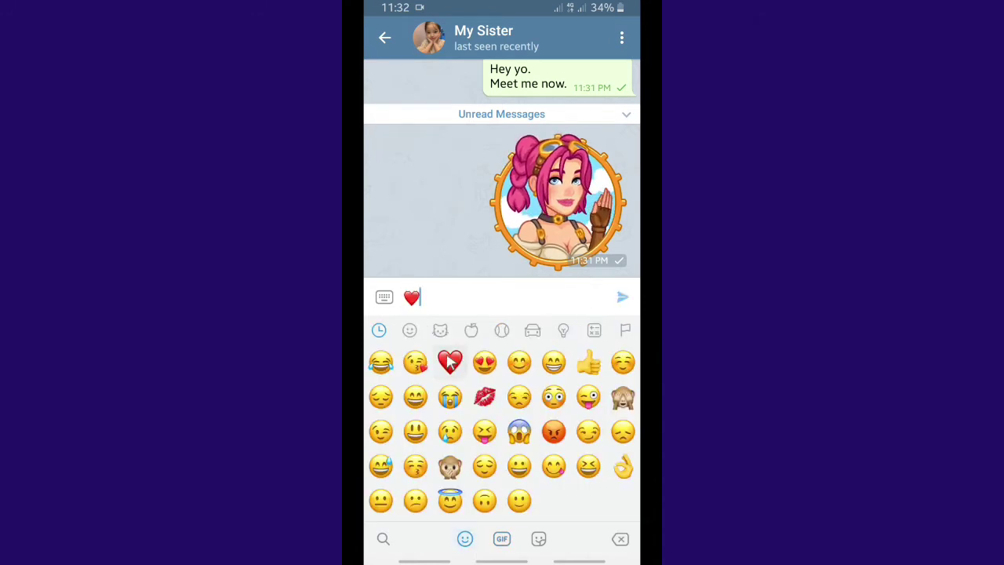
{"action": "left_click", "coordinate": [552, 363]}
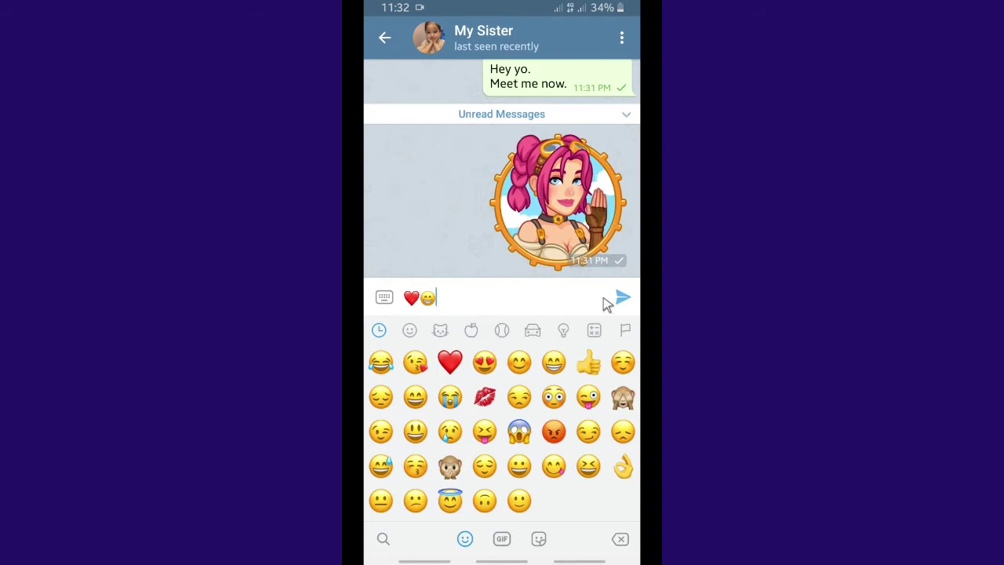
{"action": "left_click", "coordinate": [623, 464]}
Schedule the emoji message for today at 23:33
{"action": "left_click", "coordinate": [623, 297]}
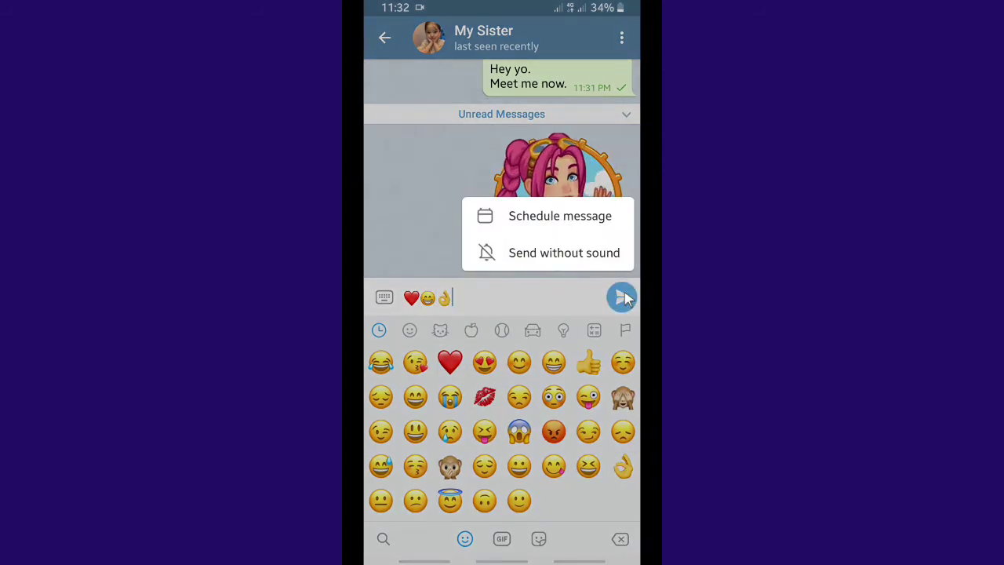
{"action": "left_click", "coordinate": [560, 217]}
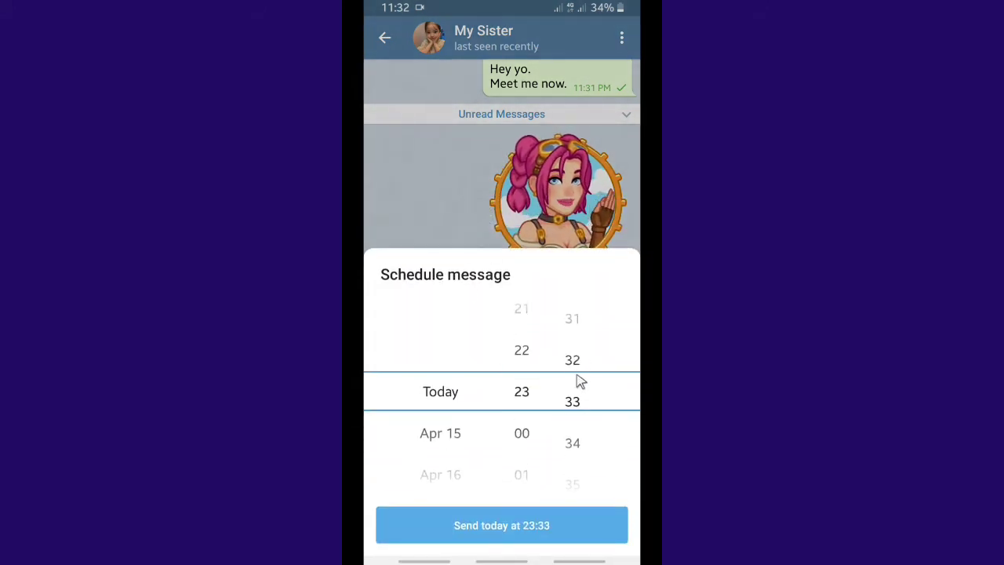
{"action": "left_click", "coordinate": [552, 526]}
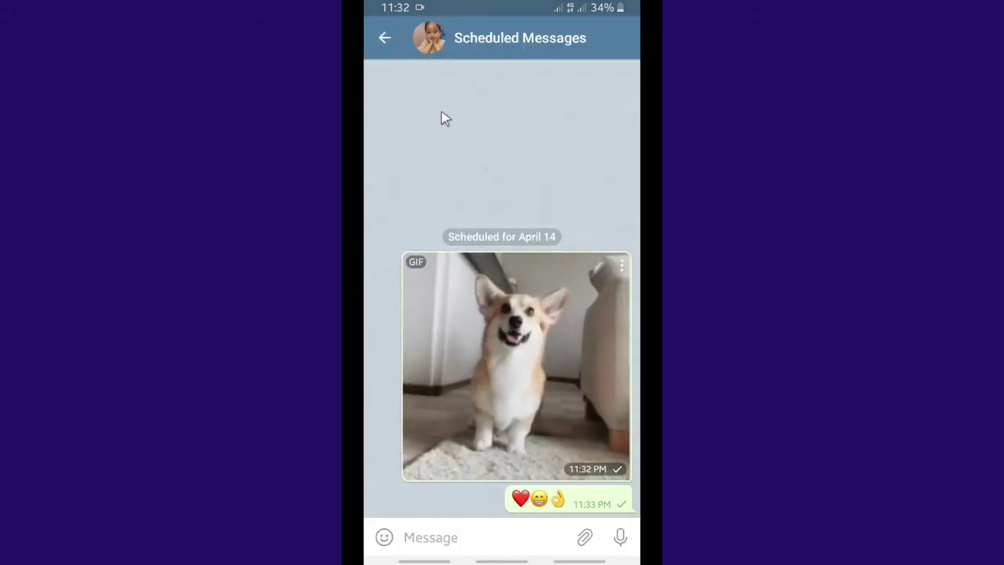
{"action": "left_click", "coordinate": [392, 42]}
{"action": "left_click", "coordinate": [453, 222]}
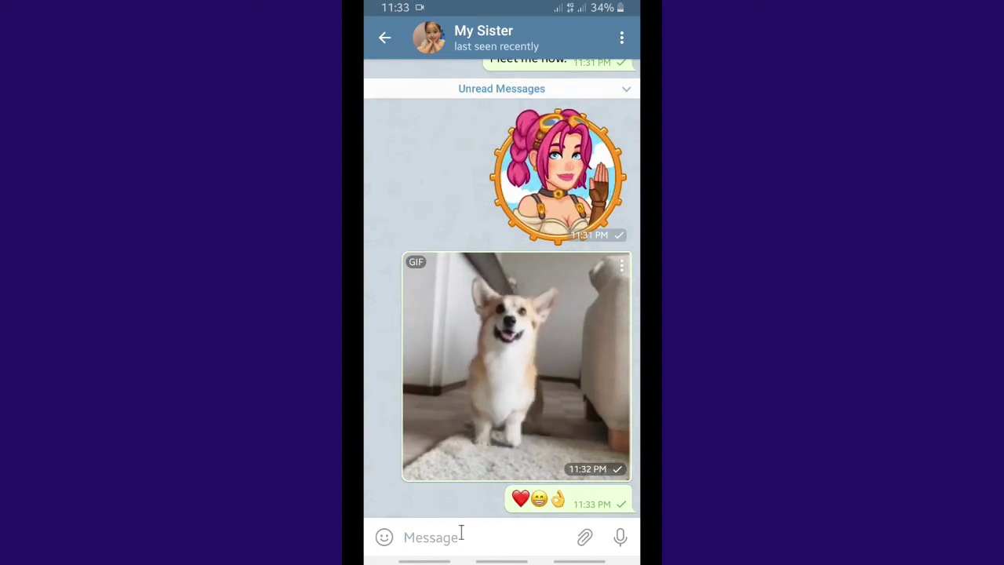
Write 'This is scheduled messages' and bring up its Schedule message picker
{"action": "left_click", "coordinate": [414, 538]}
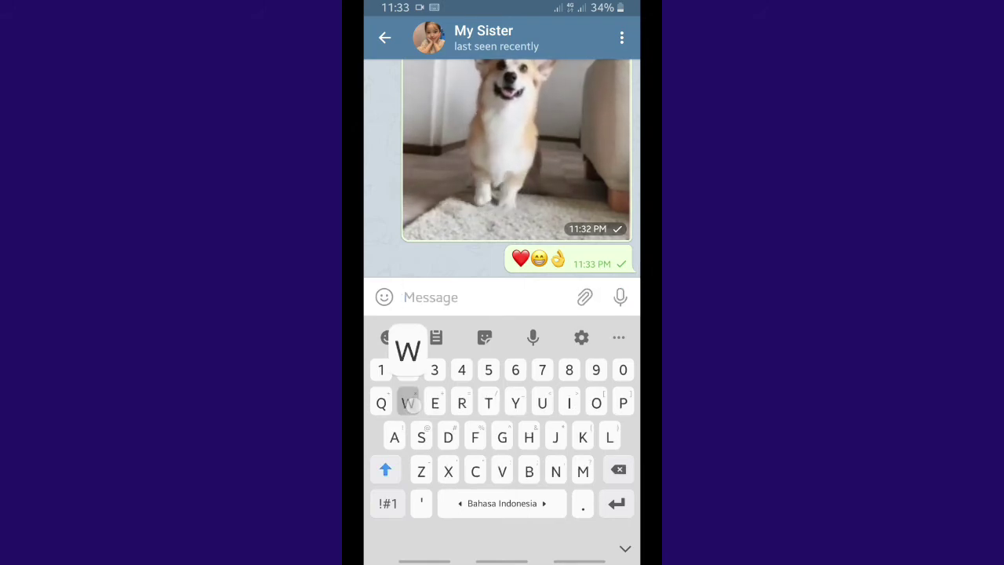
{"action": "type", "text": "We'r"}
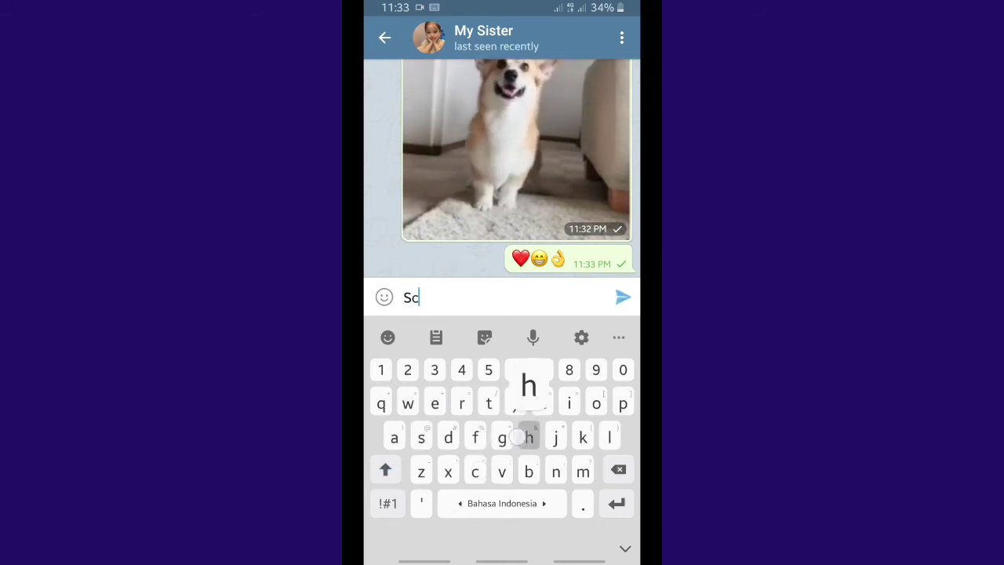
{"action": "type", "text": "ul"}
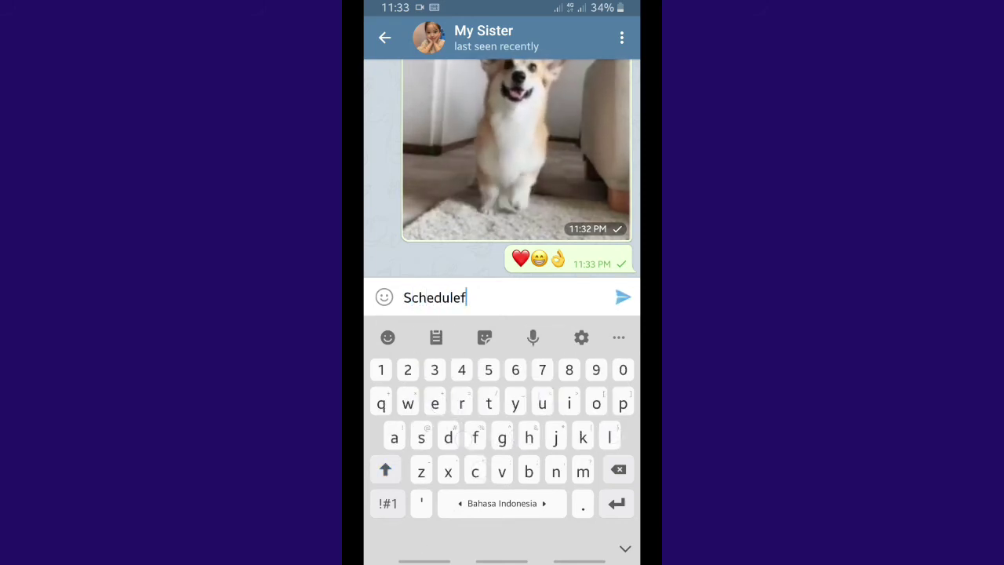
{"action": "type", "text": "ed messages"}
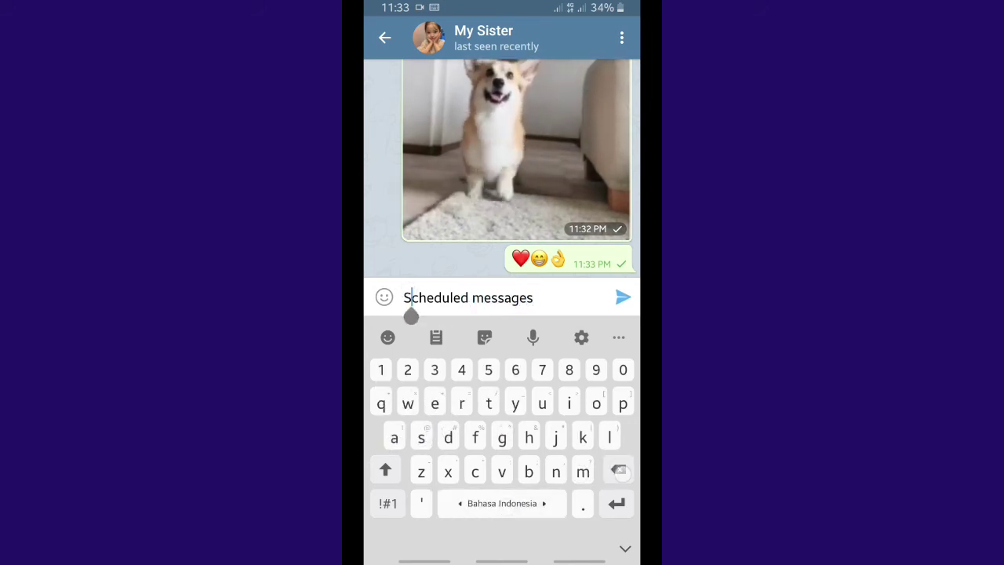
{"action": "key", "text": "BackSpace"}
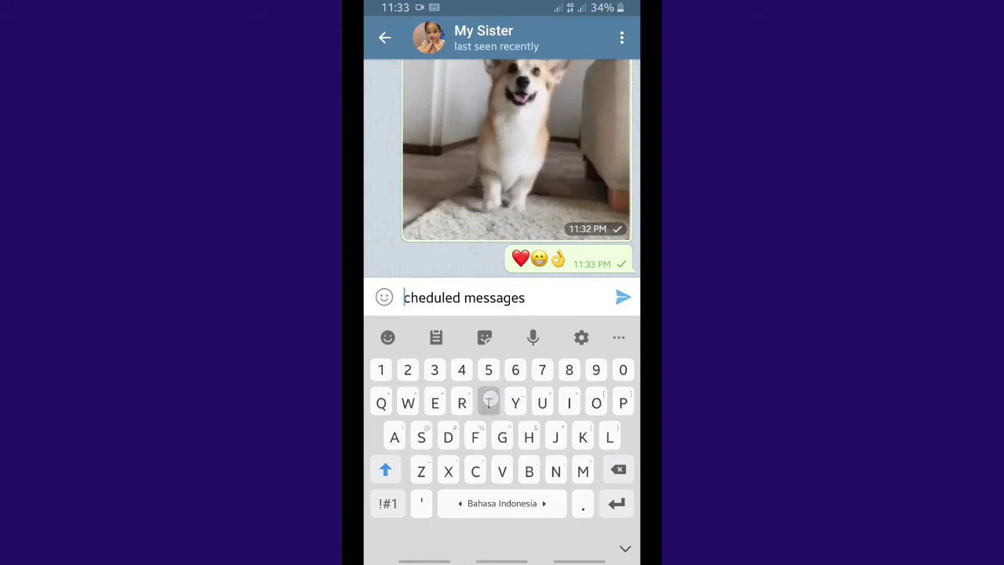
{"action": "type", "text": "This is "}
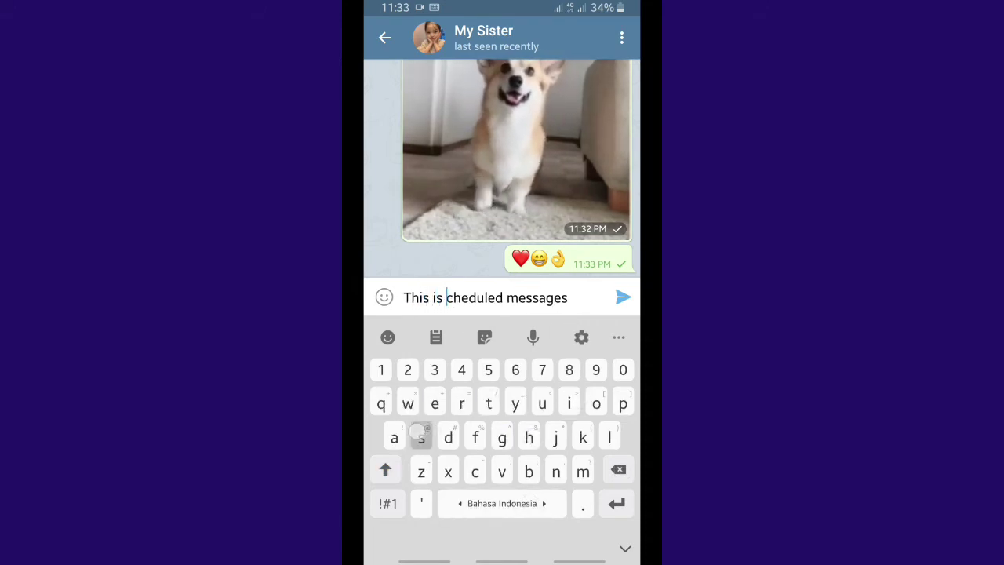
{"action": "type", "text": "s"}
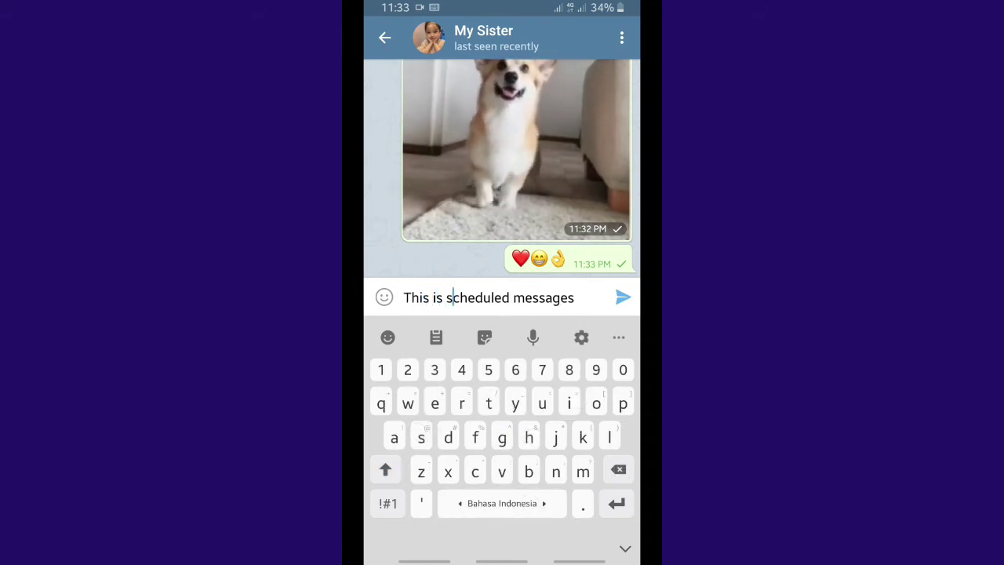
{"action": "left_click", "coordinate": [622, 299]}
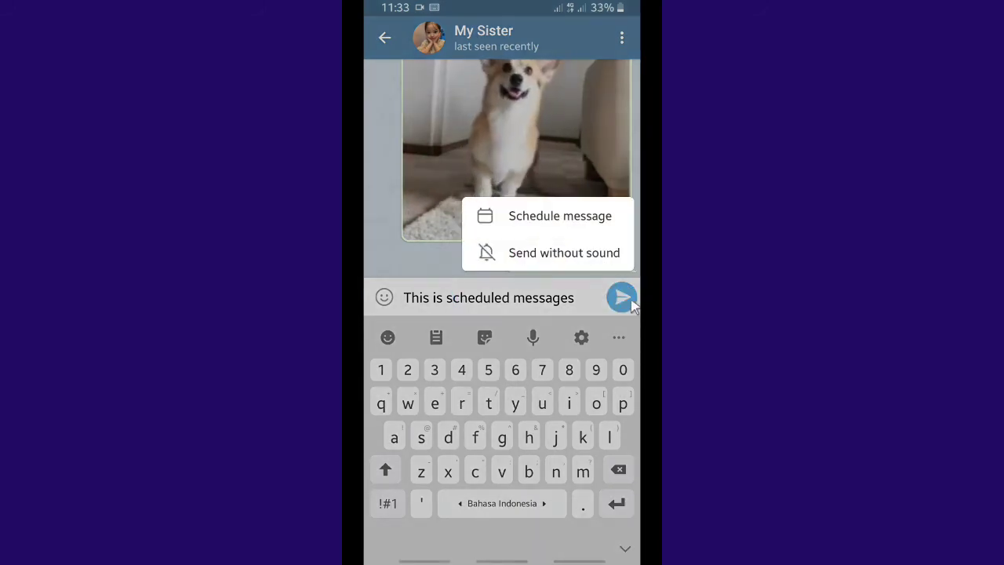
{"action": "left_click", "coordinate": [584, 220]}
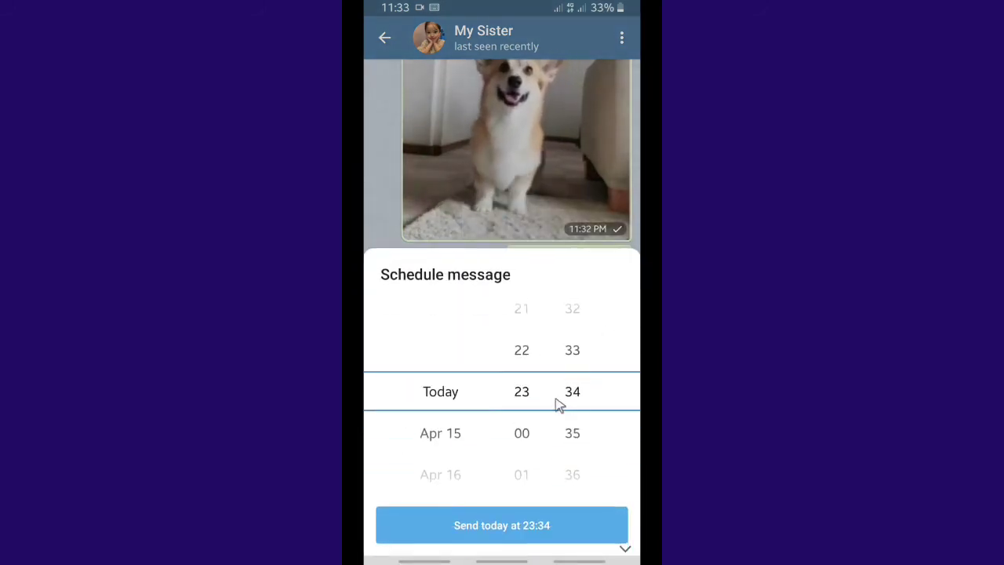
Schedule 'This is scheduled messages' for today at 23:34
{"action": "left_click", "coordinate": [527, 528]}
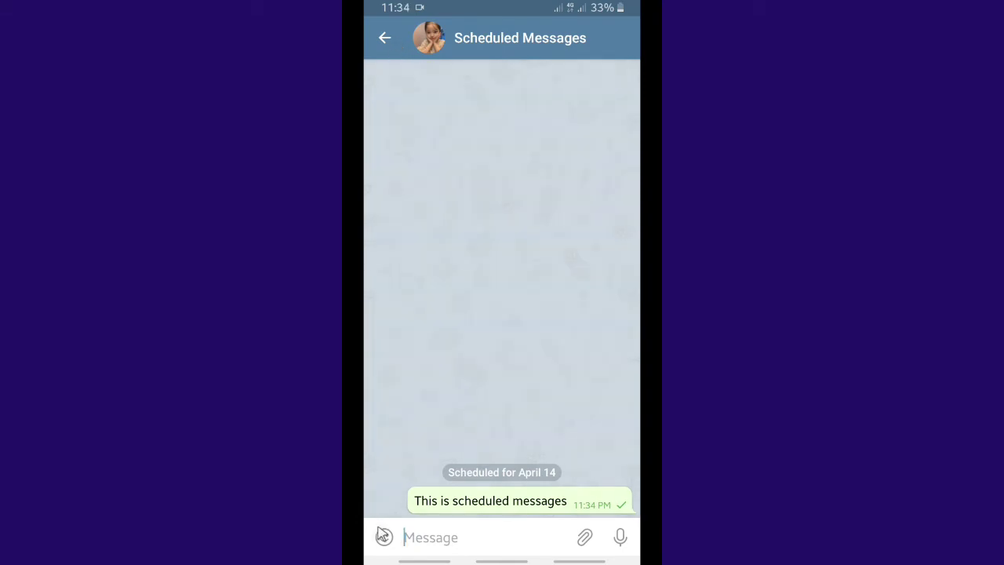
{"action": "left_click", "coordinate": [383, 536]}
{"action": "left_click", "coordinate": [539, 539]}
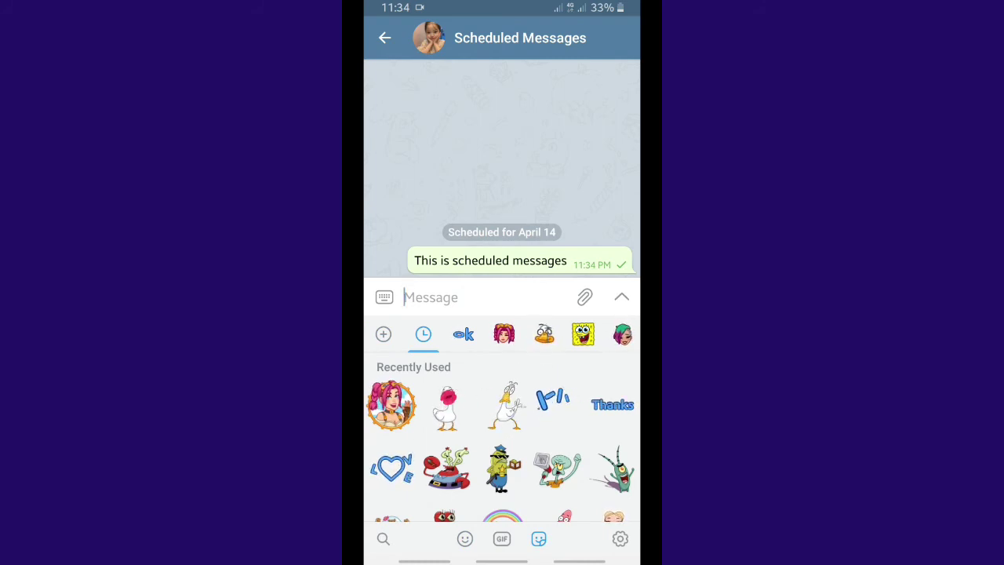
Find the SMILE sticker in the Animated Text set and schedule it for 23:35
{"action": "left_click", "coordinate": [543, 335]}
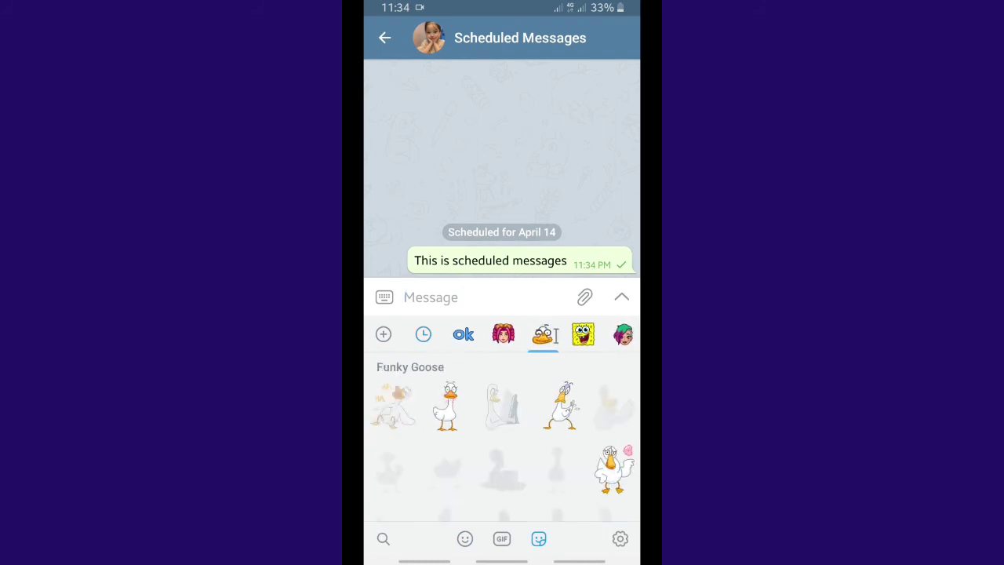
{"action": "left_click", "coordinate": [465, 333]}
{"action": "scroll", "coordinate": [491, 423], "scroll_direction": "down", "scroll_amount": 2}
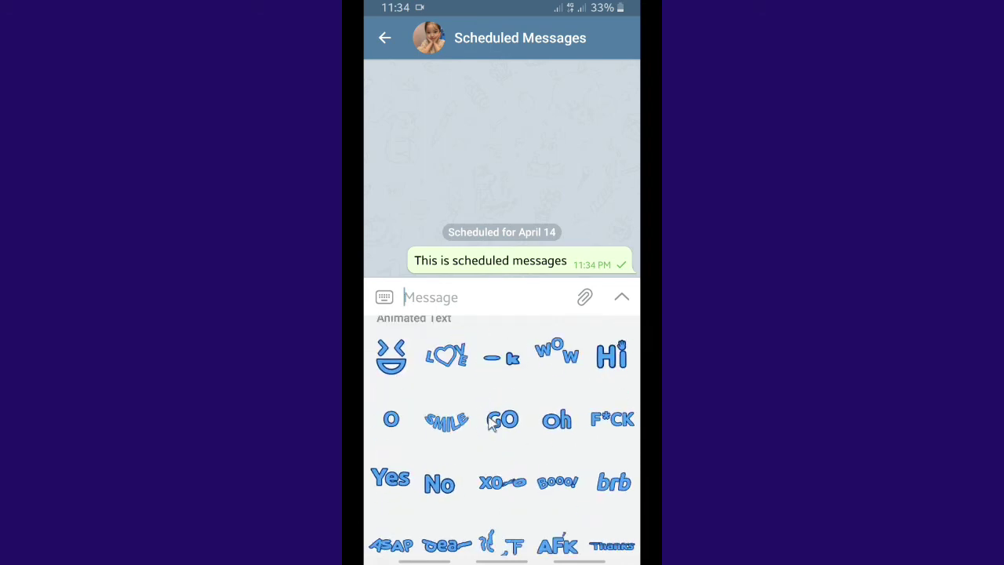
{"action": "scroll", "coordinate": [491, 421], "scroll_direction": "down", "scroll_amount": 1}
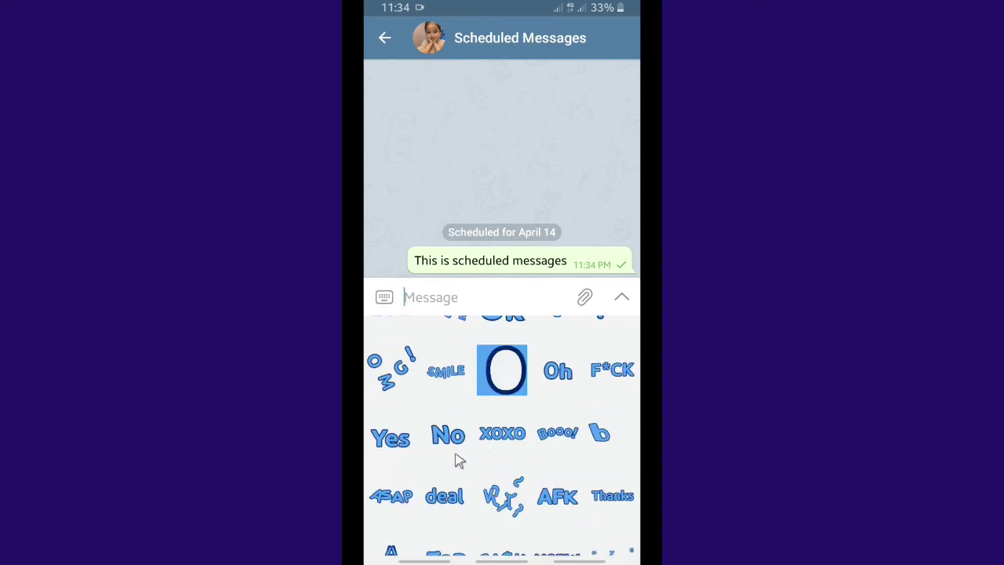
{"action": "scroll", "coordinate": [442, 466], "scroll_direction": "down", "scroll_amount": 1}
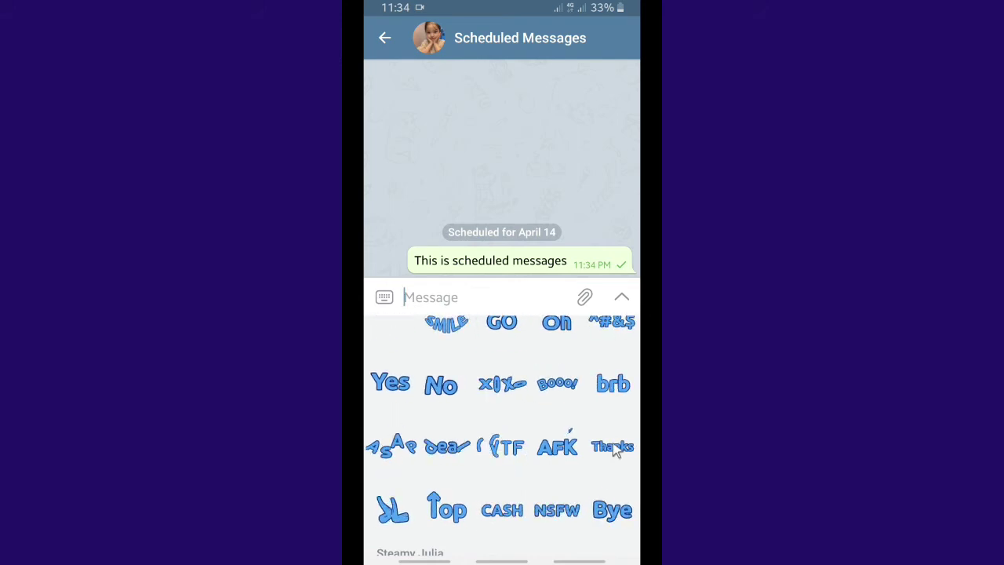
{"action": "scroll", "coordinate": [534, 447], "scroll_direction": "down", "scroll_amount": 1}
{"action": "scroll", "coordinate": [431, 451], "scroll_direction": "up", "scroll_amount": 1}
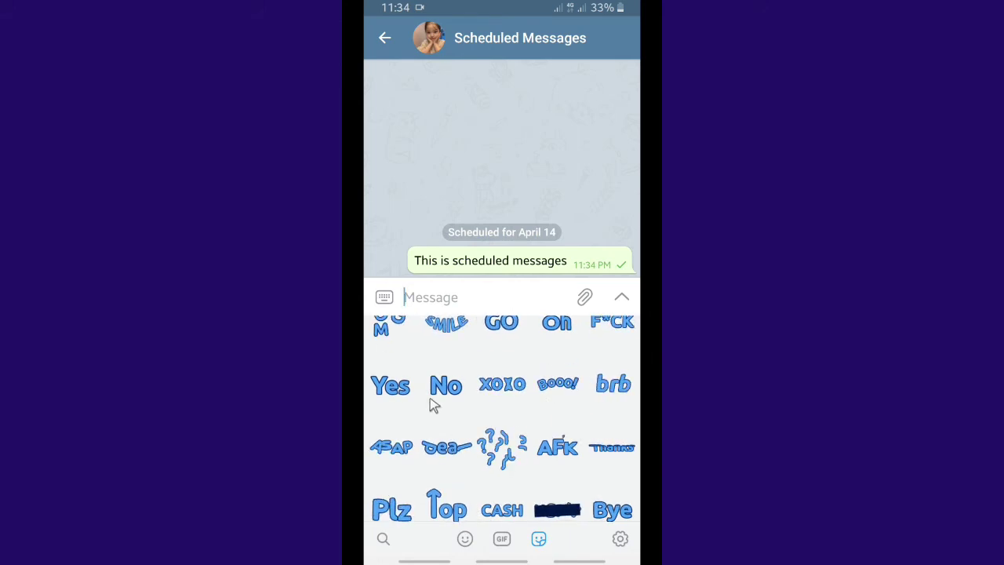
{"action": "left_click", "coordinate": [442, 336]}
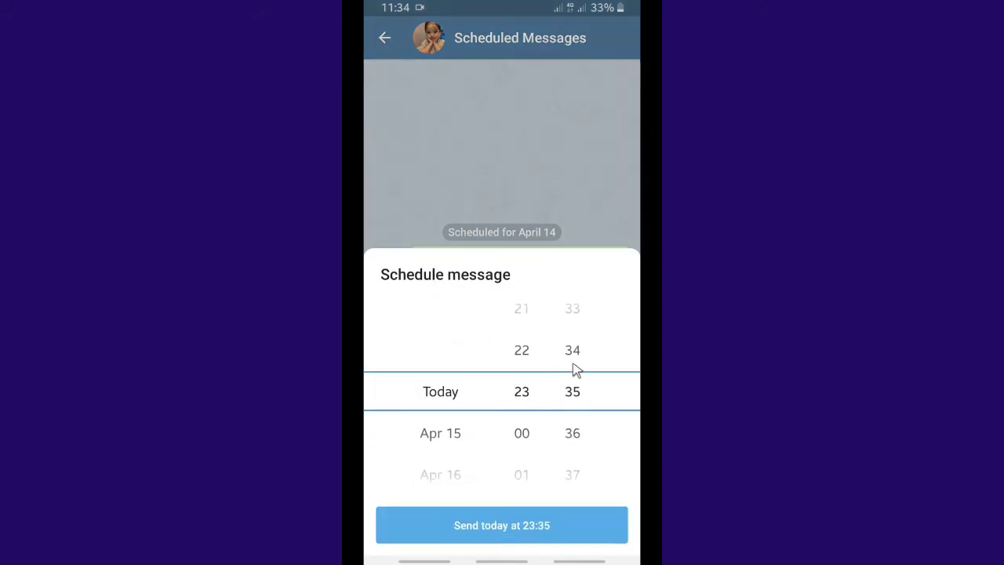
{"action": "left_click", "coordinate": [518, 524]}
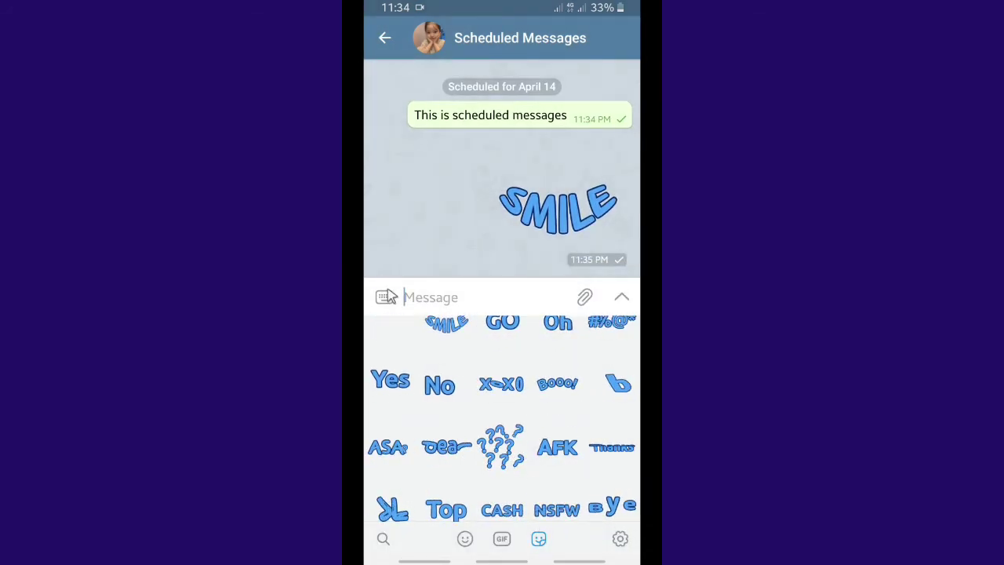
Schedule three kiss-mark emojis for today at 23:35, then close the scheduled messages list
{"action": "left_click", "coordinate": [465, 540]}
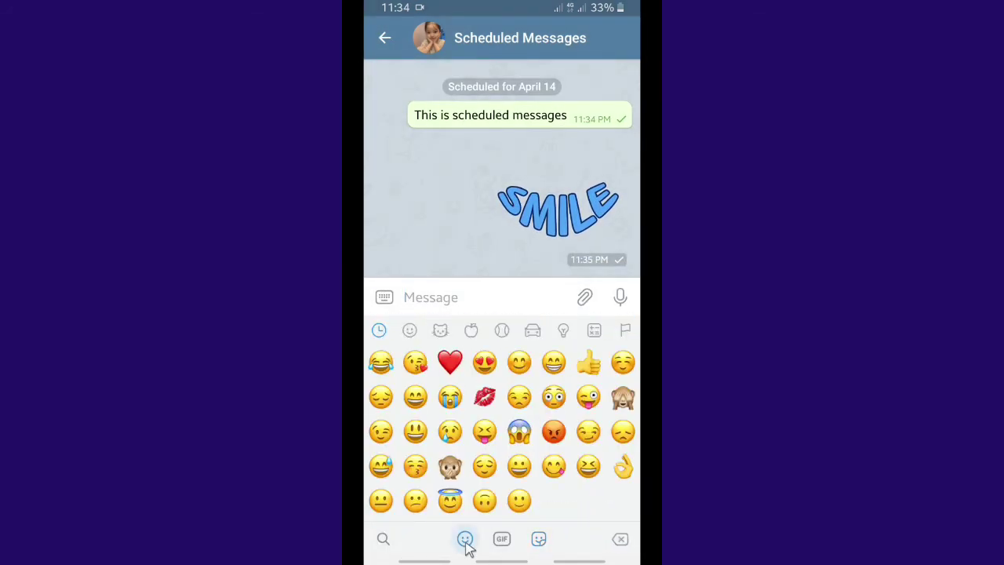
{"action": "left_click", "coordinate": [485, 398]}
{"action": "left_click", "coordinate": [484, 399]}
{"action": "left_click", "coordinate": [484, 398]}
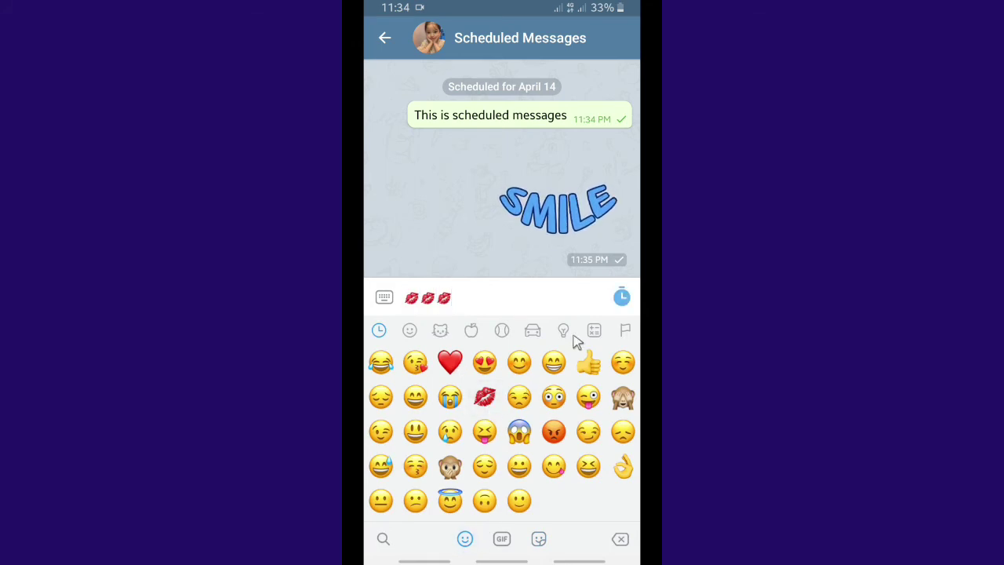
{"action": "left_click", "coordinate": [622, 298]}
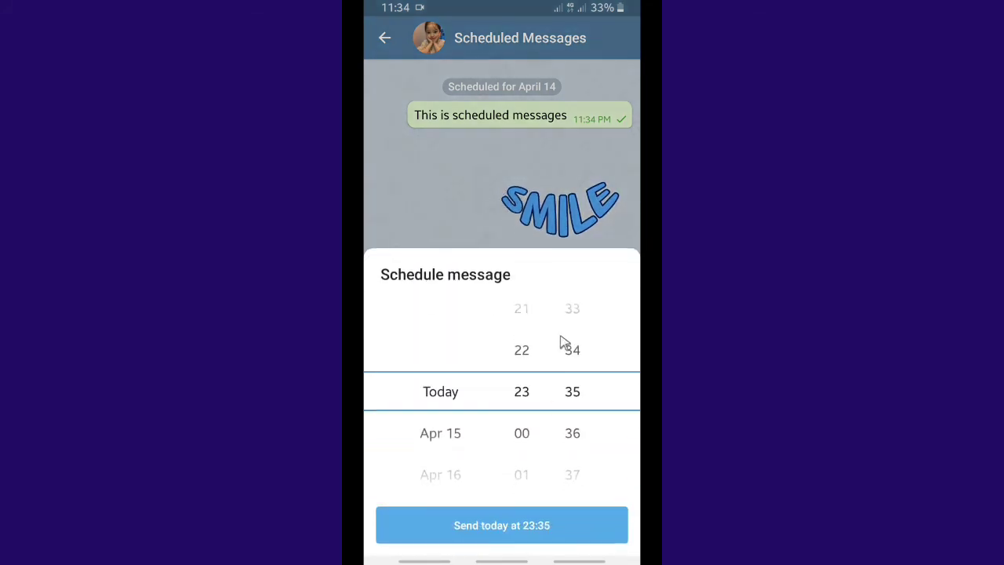
{"action": "left_click", "coordinate": [502, 526]}
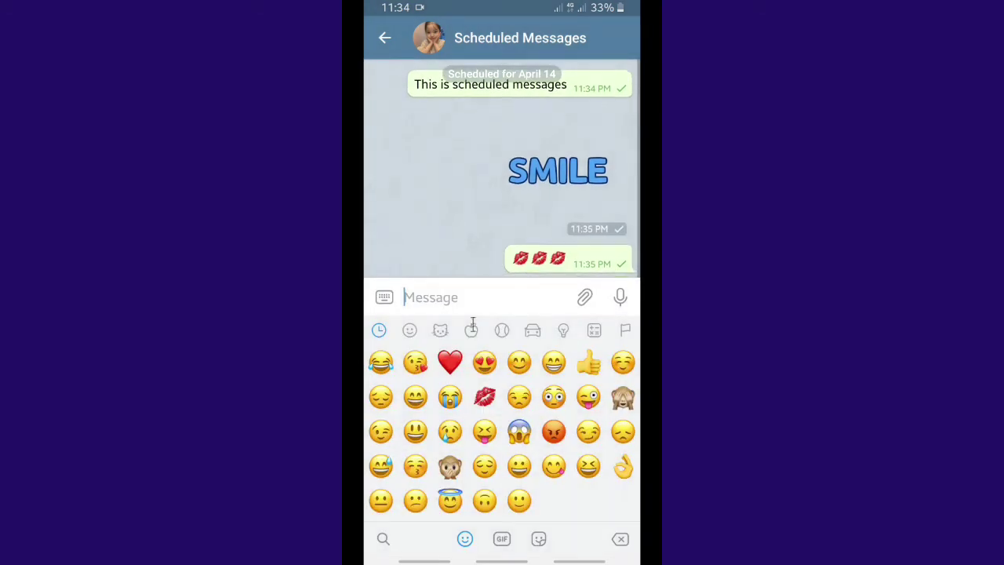
{"action": "left_click", "coordinate": [456, 219]}
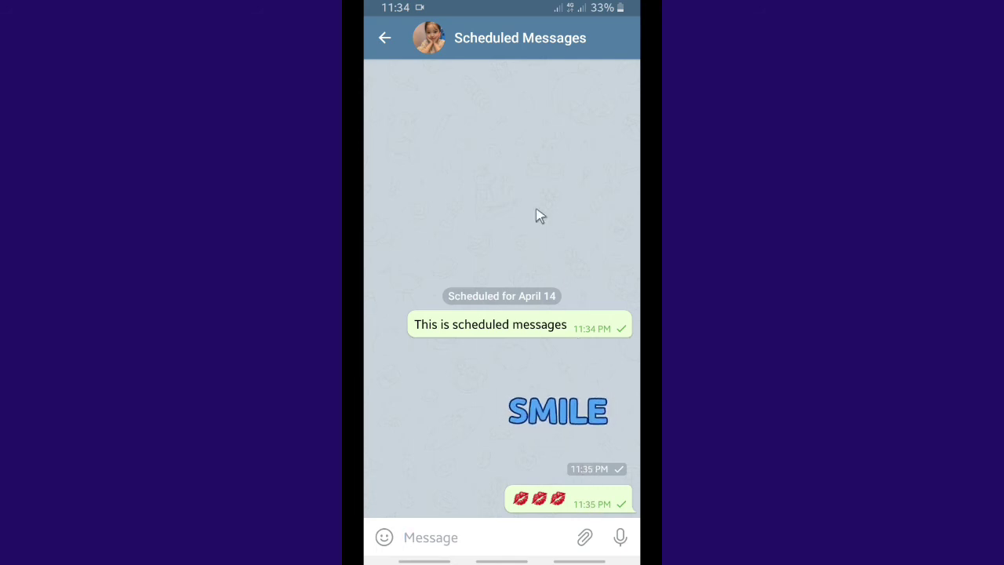
{"action": "left_click", "coordinate": [385, 37]}
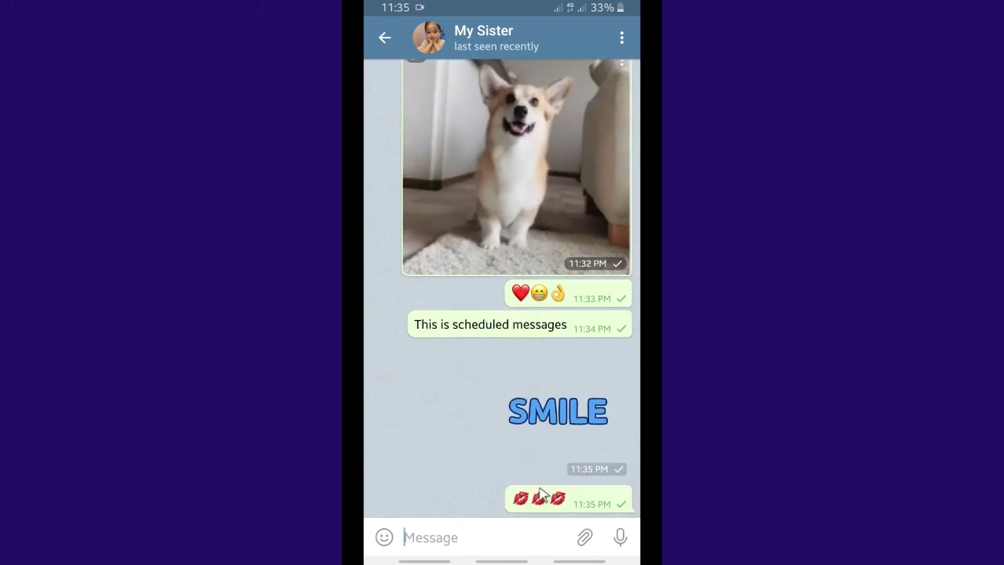
Send "It's fun and useful isn't it?" followed by a grinning emoji to My Sister
{"action": "scroll", "coordinate": [486, 422], "scroll_direction": "up", "scroll_amount": 1}
{"action": "scroll", "coordinate": [484, 424], "scroll_direction": "down", "scroll_amount": 1}
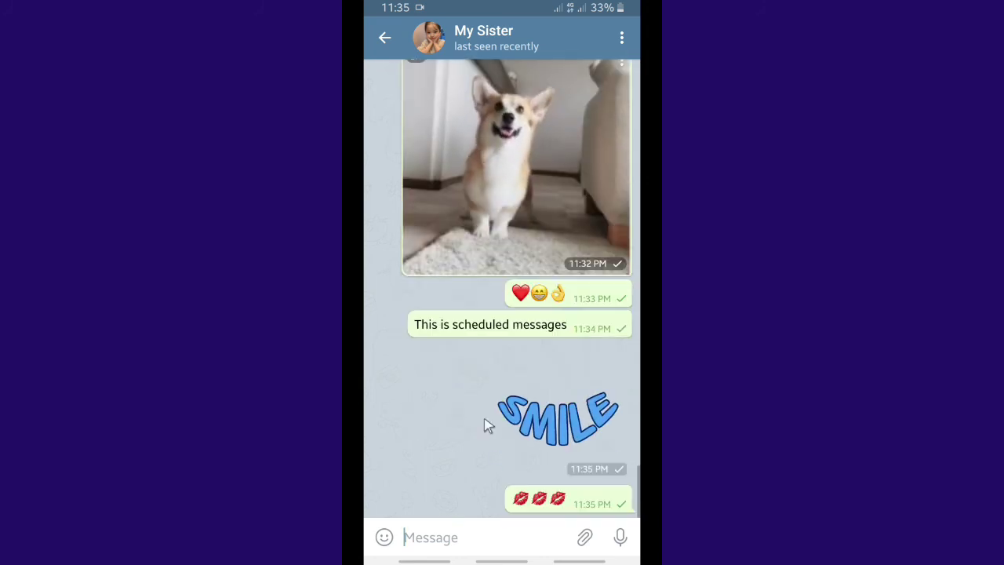
{"action": "left_click", "coordinate": [463, 537]}
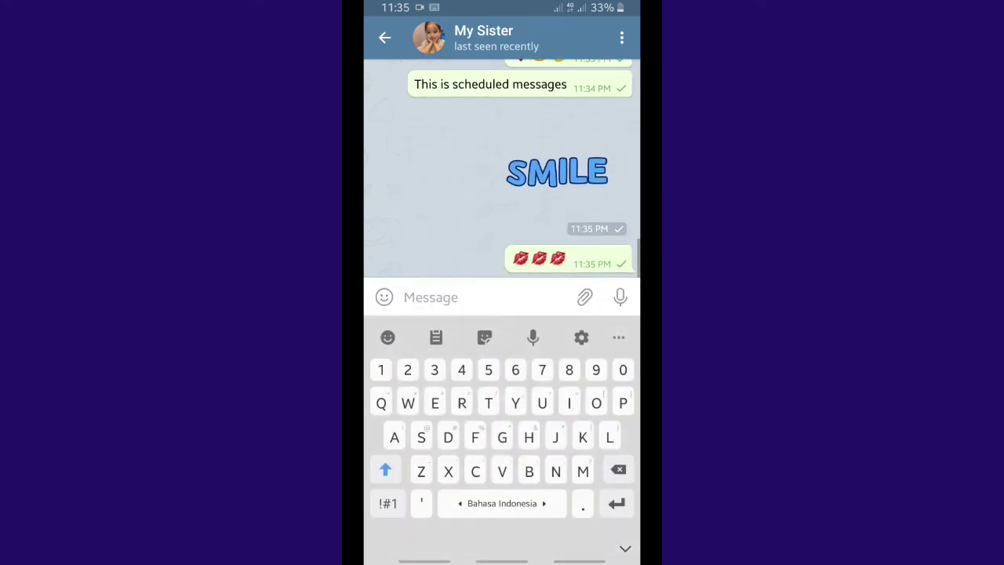
{"action": "type", "text": "It's"}
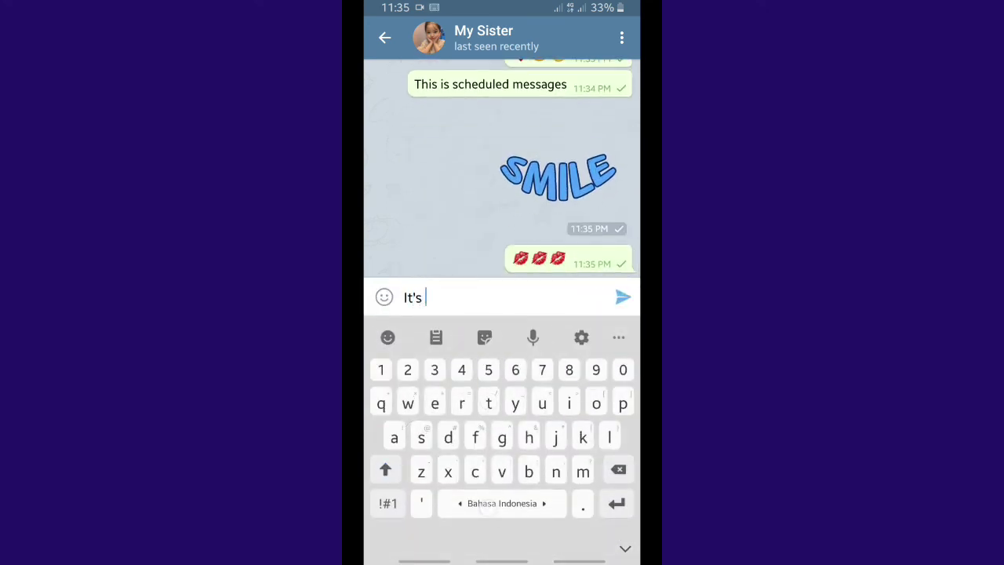
{"action": "type", "text": " fun and"}
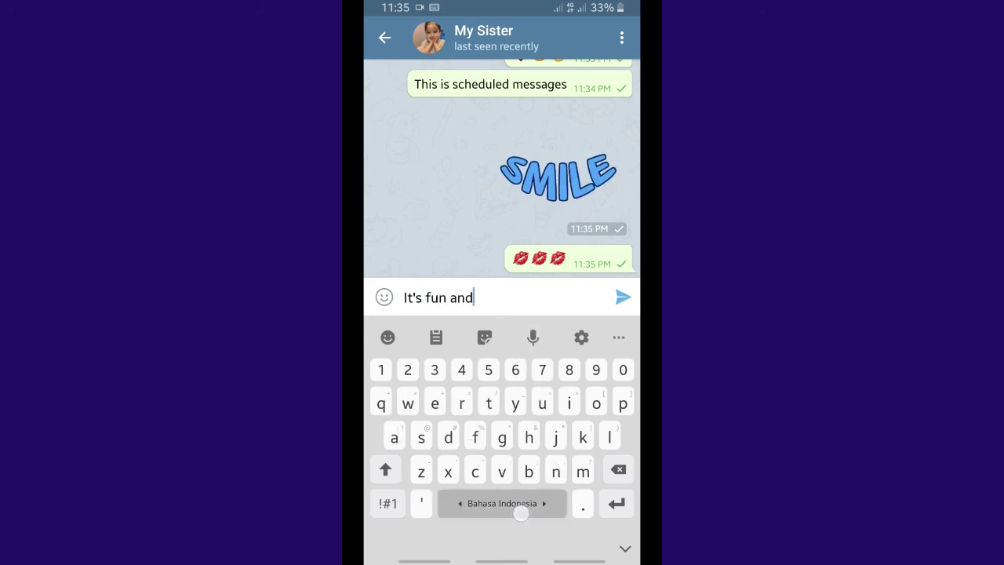
{"action": "type", "text": " usef"}
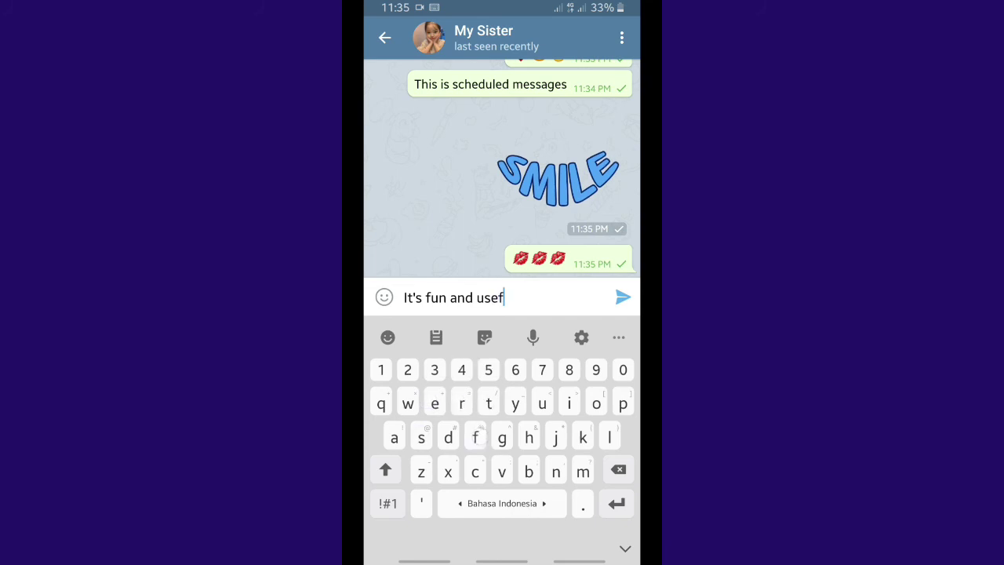
{"action": "type", "text": "ul isn"}
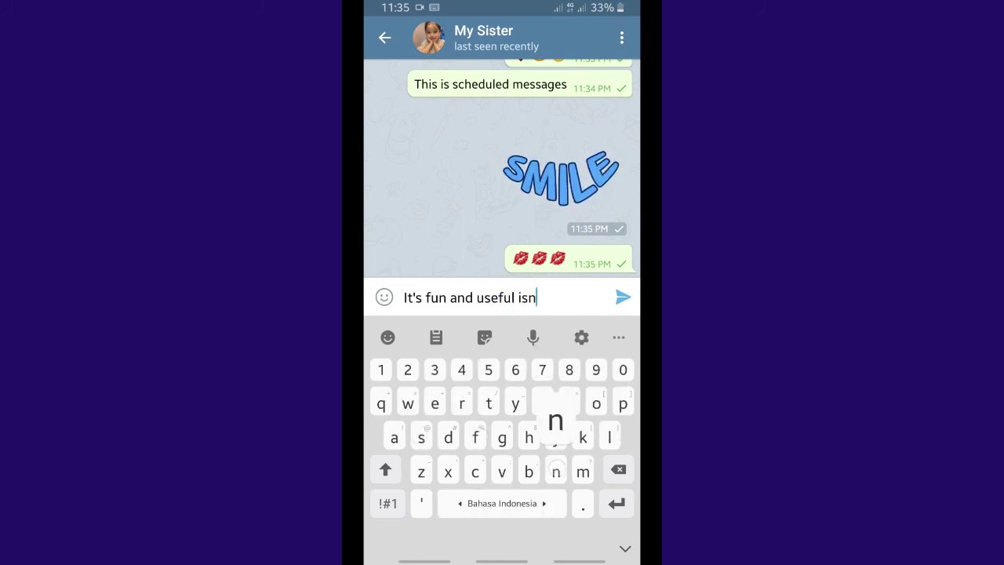
{"action": "type", "text": "'t it"}
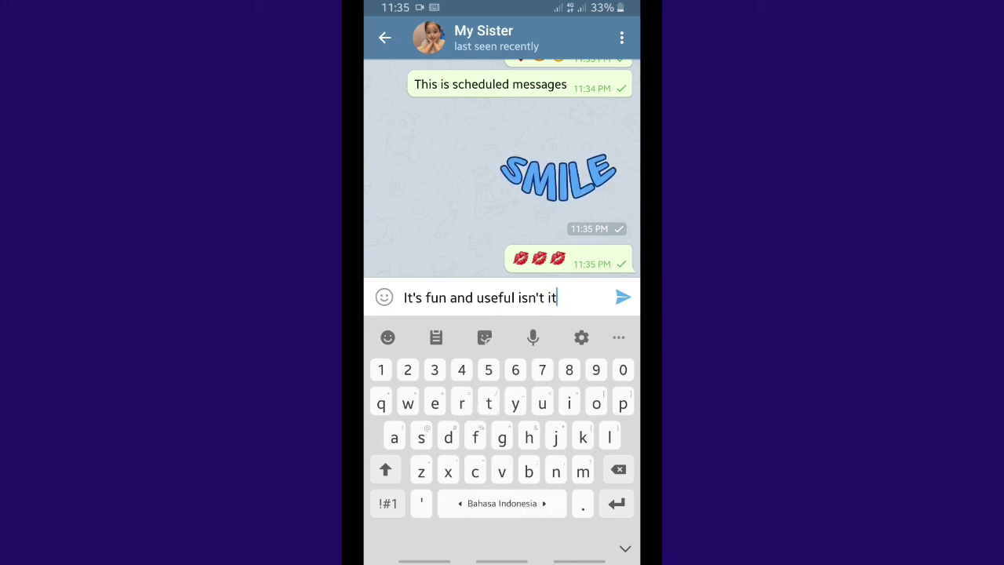
{"action": "left_click", "coordinate": [388, 503]}
{"action": "type", "text": "?"}
{"action": "left_click", "coordinate": [383, 296]}
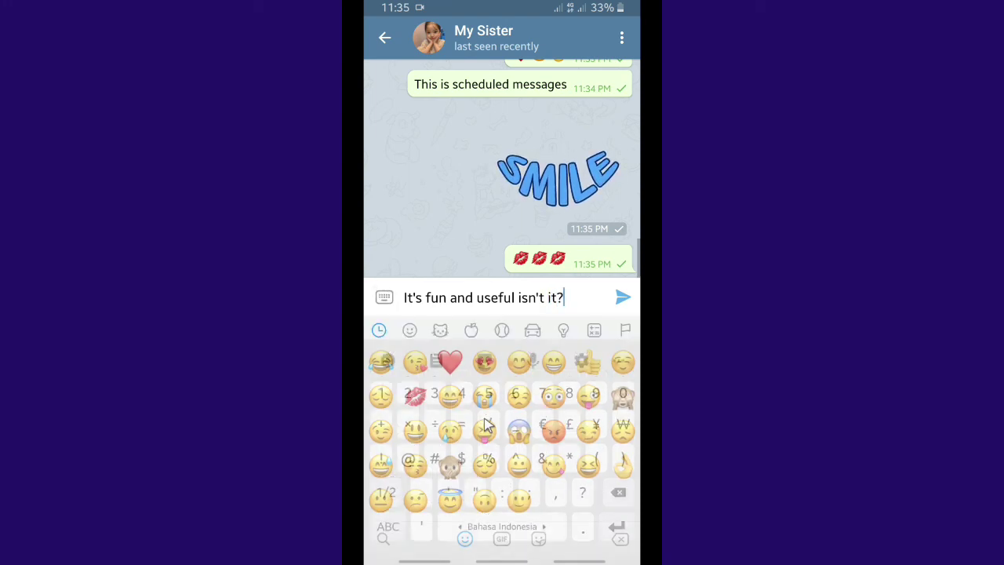
{"action": "left_click", "coordinate": [449, 397]}
{"action": "left_click", "coordinate": [623, 297]}
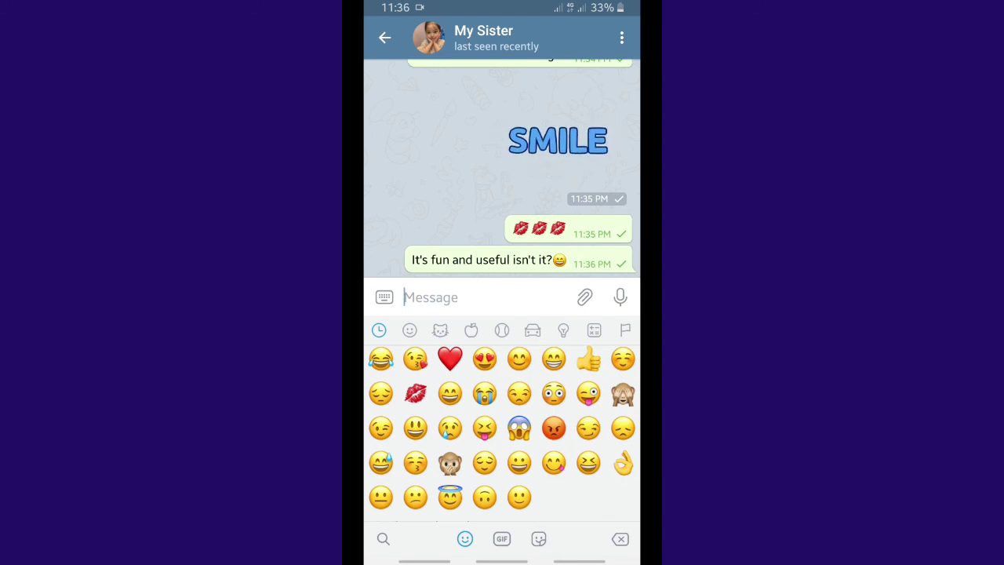
Send the Thanks and Bye stickers from the Animated Text sticker set
{"action": "left_click", "coordinate": [539, 538]}
{"action": "left_click", "coordinate": [463, 334]}
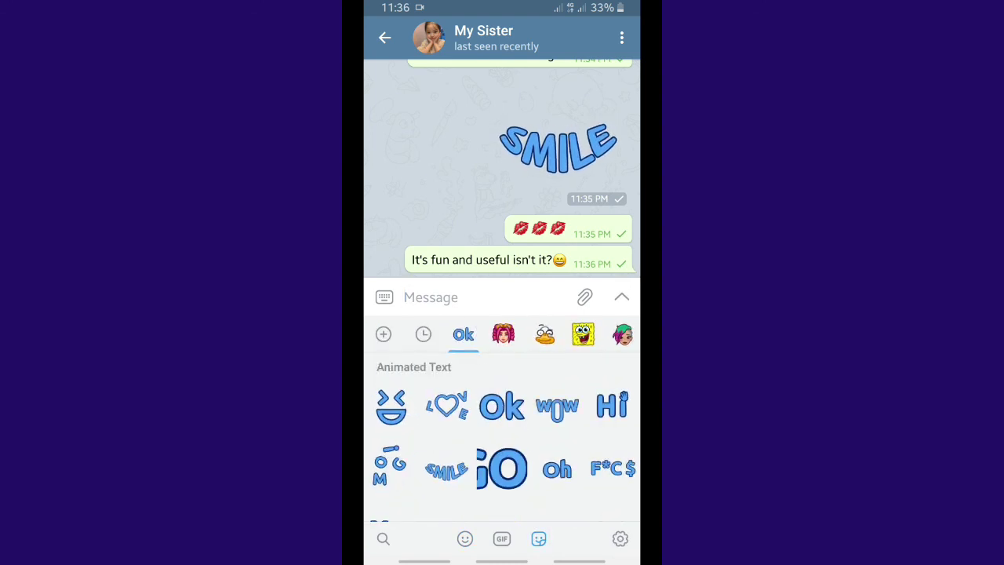
{"action": "scroll", "coordinate": [502, 432], "scroll_direction": "down", "scroll_amount": 3}
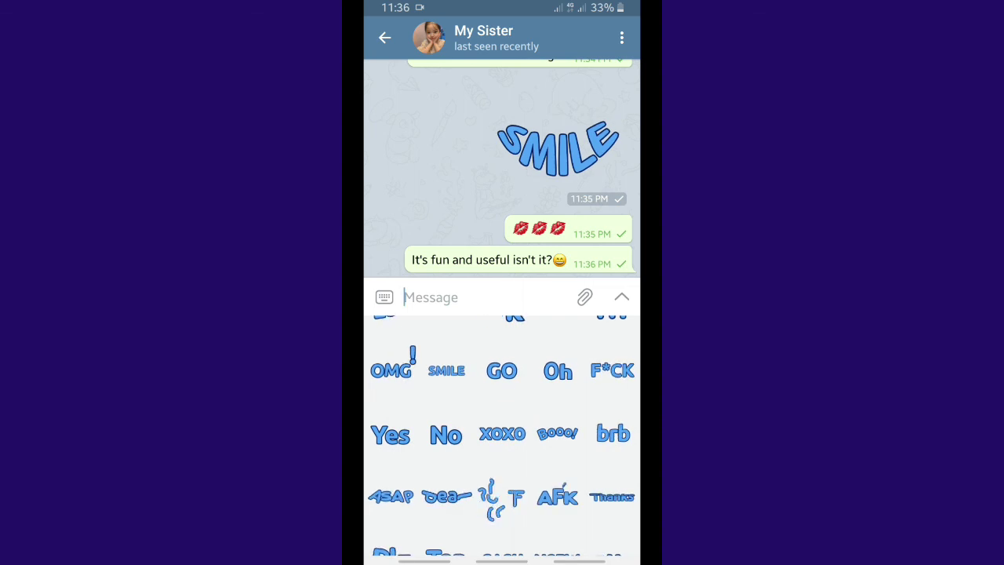
{"action": "scroll", "coordinate": [502, 432], "scroll_direction": "down", "scroll_amount": 2}
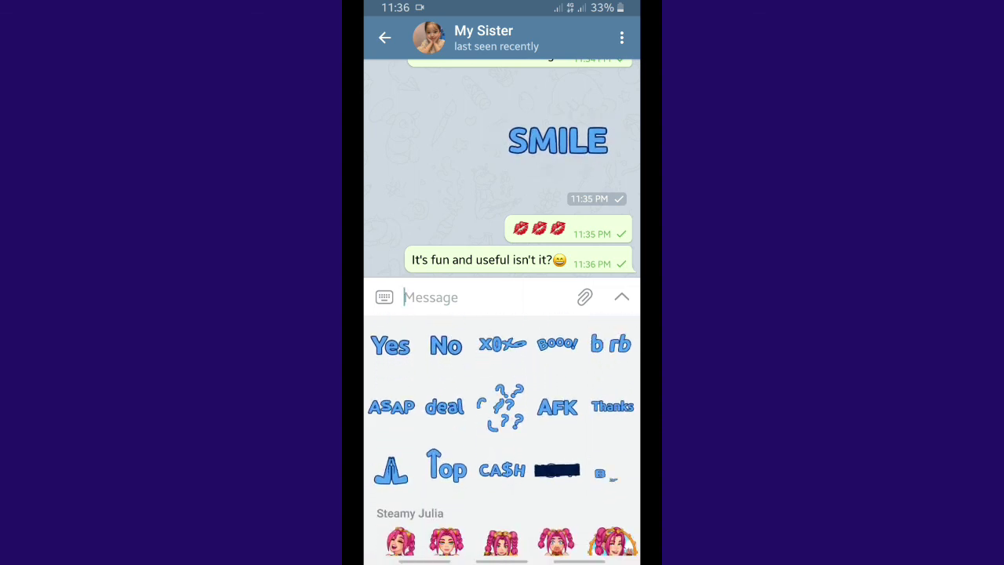
{"action": "left_click", "coordinate": [612, 405]}
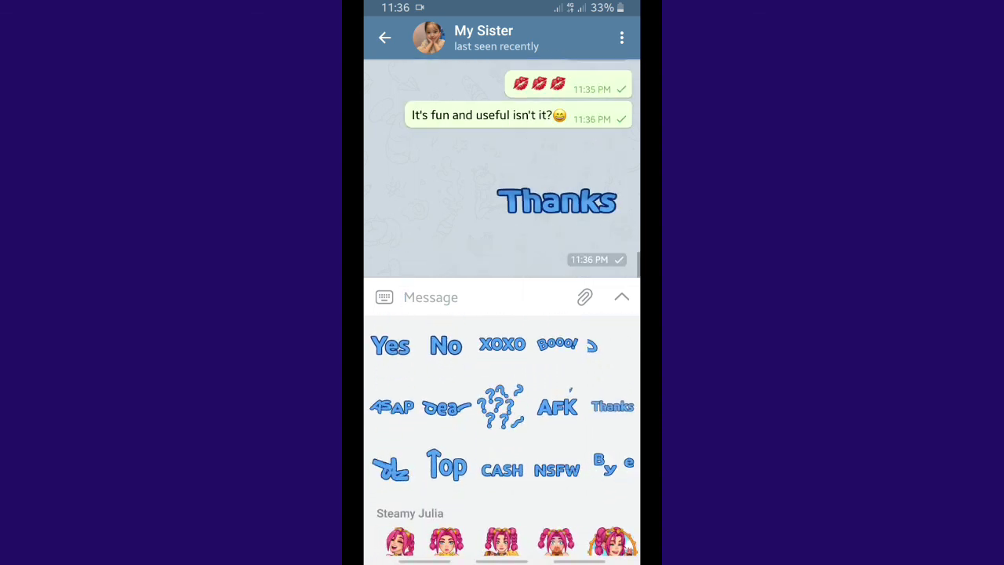
{"action": "left_click", "coordinate": [613, 465]}
Close the sticker panel and the My Sister chat, then exit Telegram to the home screen
{"action": "key", "text": "Escape"}
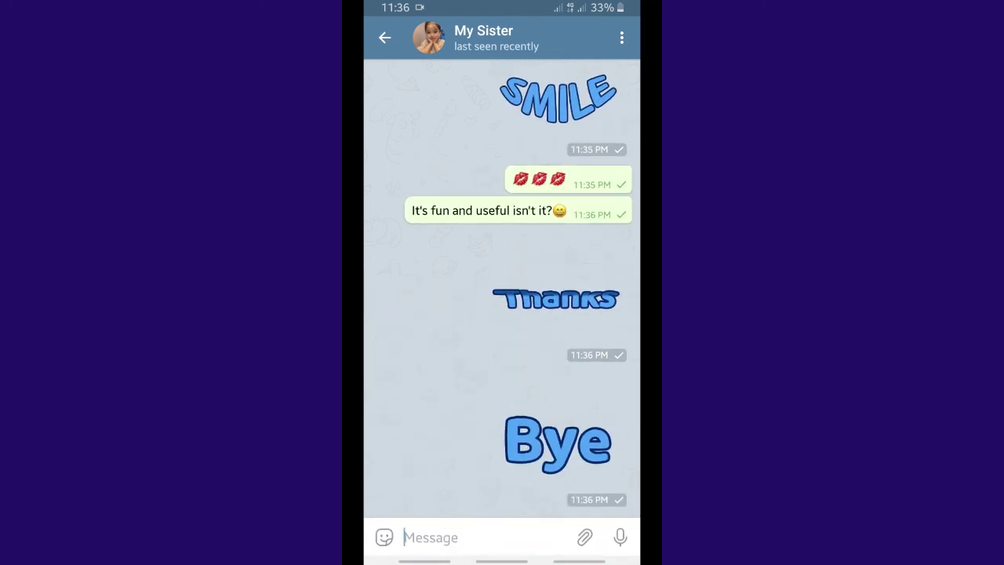
{"action": "key", "text": "Escape"}
{"action": "key", "text": "super"}
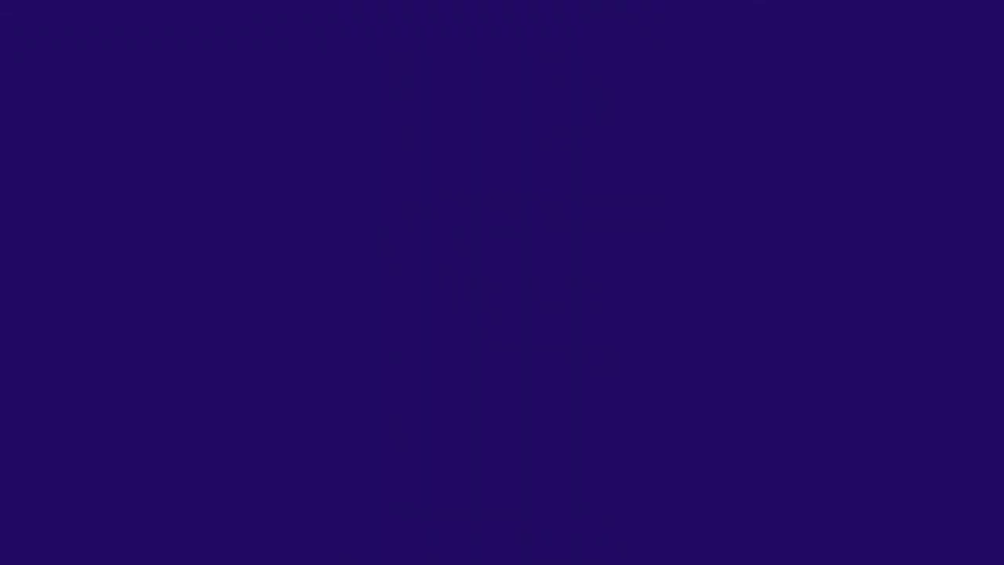